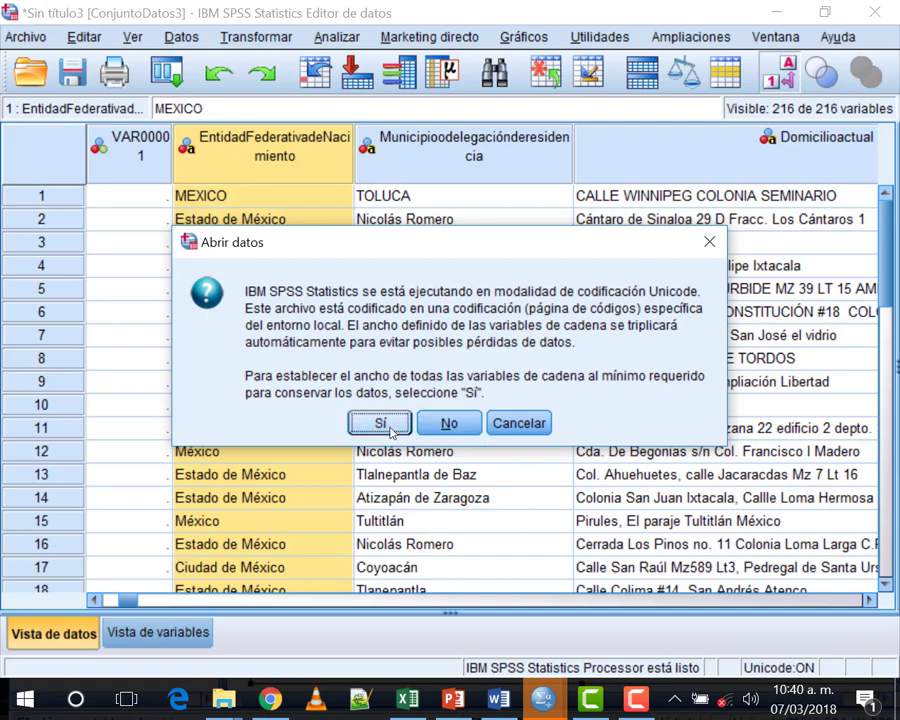
- Open the movie data file with all string variables set to the minimum required width
click(389, 427)
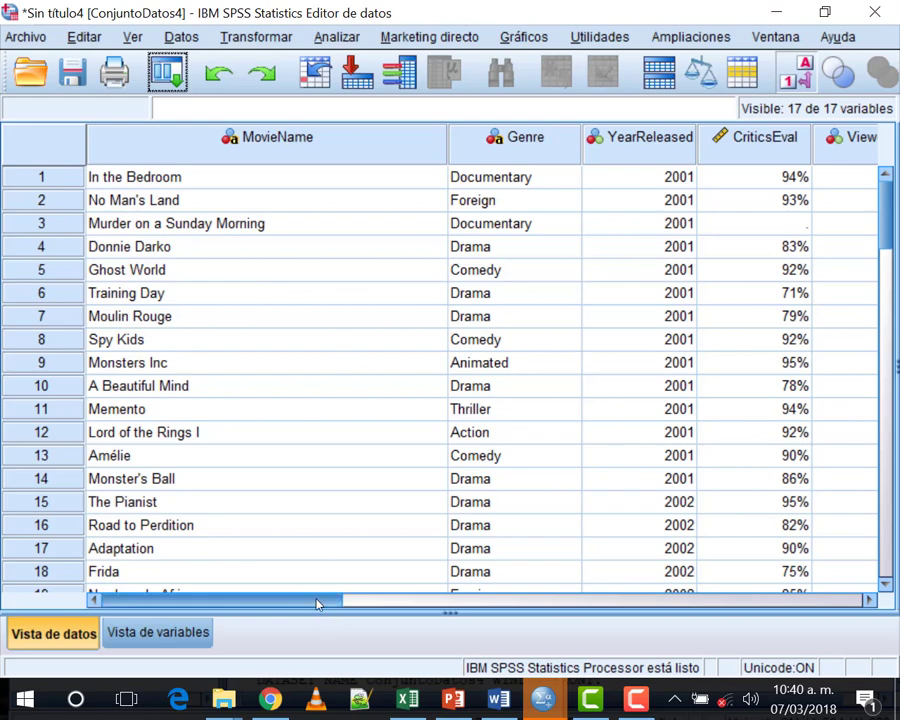
drag(317, 604, 230, 592)
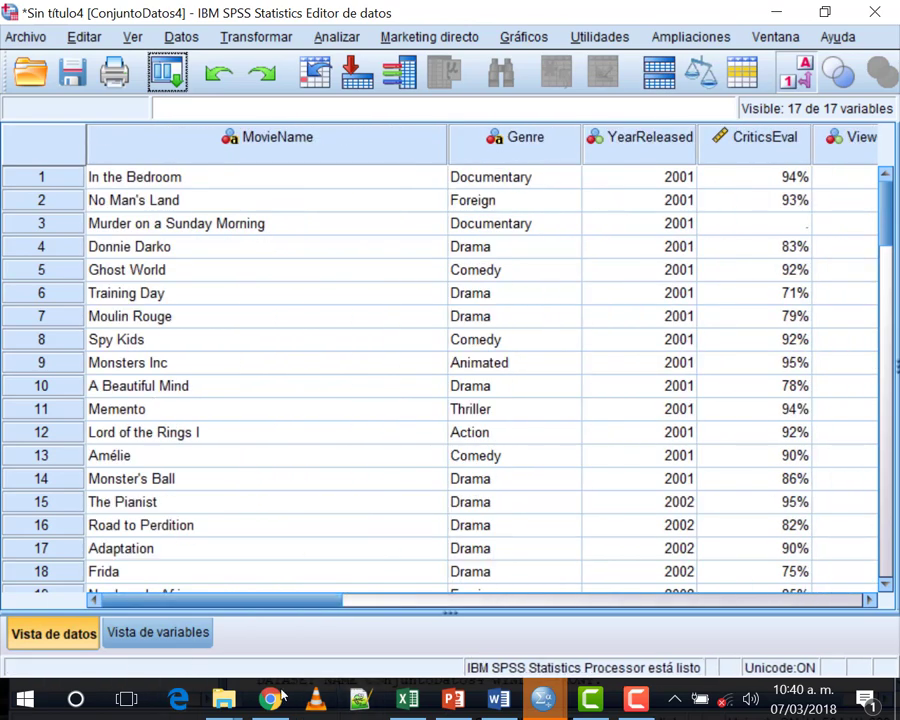
- Switch to the PowerPoint presentation, check slide 59 for the exercise file's name and folder path, and return to SPSS
click(450, 702)
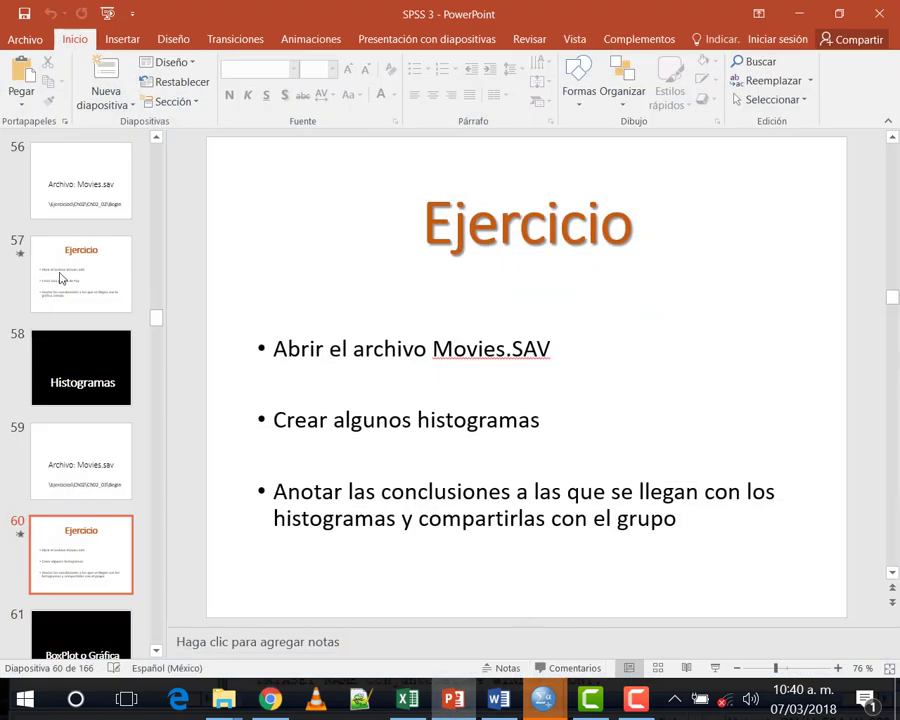
click(74, 478)
click(371, 536)
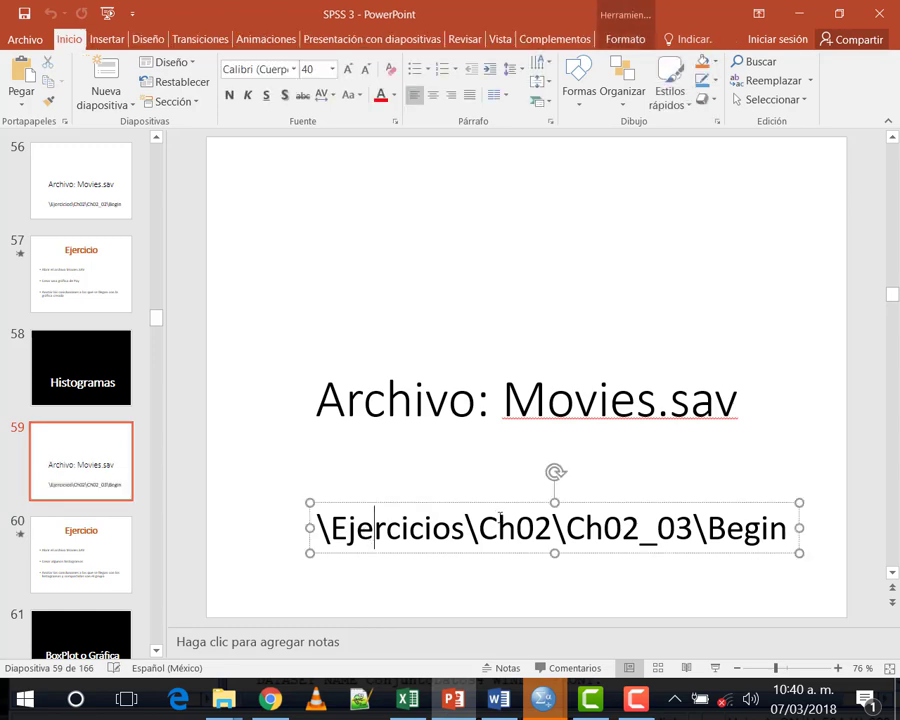
click(499, 527)
click(603, 527)
click(502, 400)
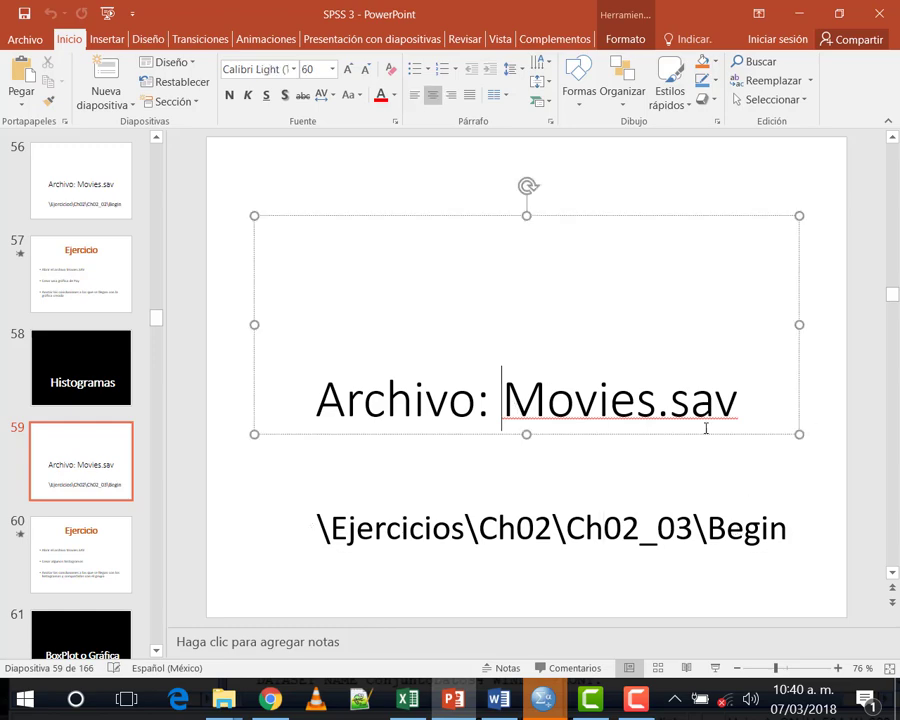
shift+click(724, 430)
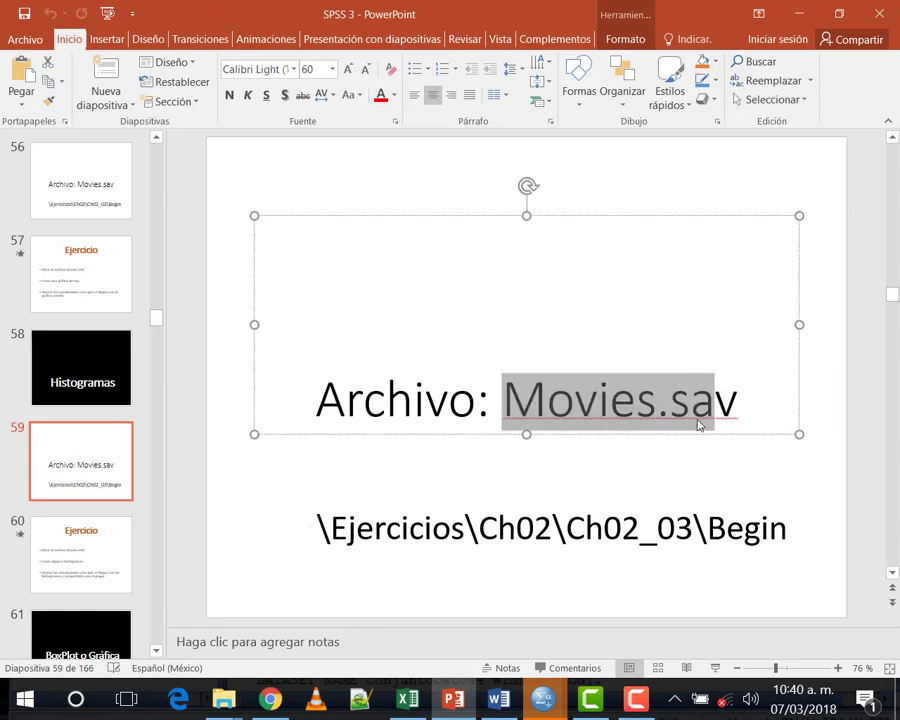
click(801, 17)
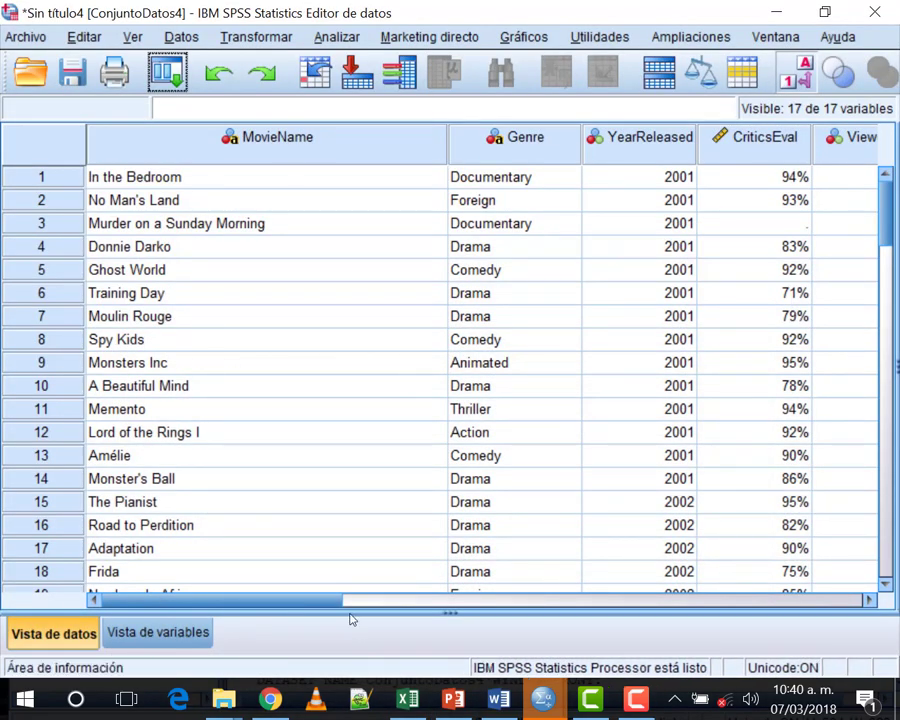
- Look over the movie dataset's columns and open the chart builder (Generador de gráficos)
click(398, 601)
drag(531, 602, 288, 594)
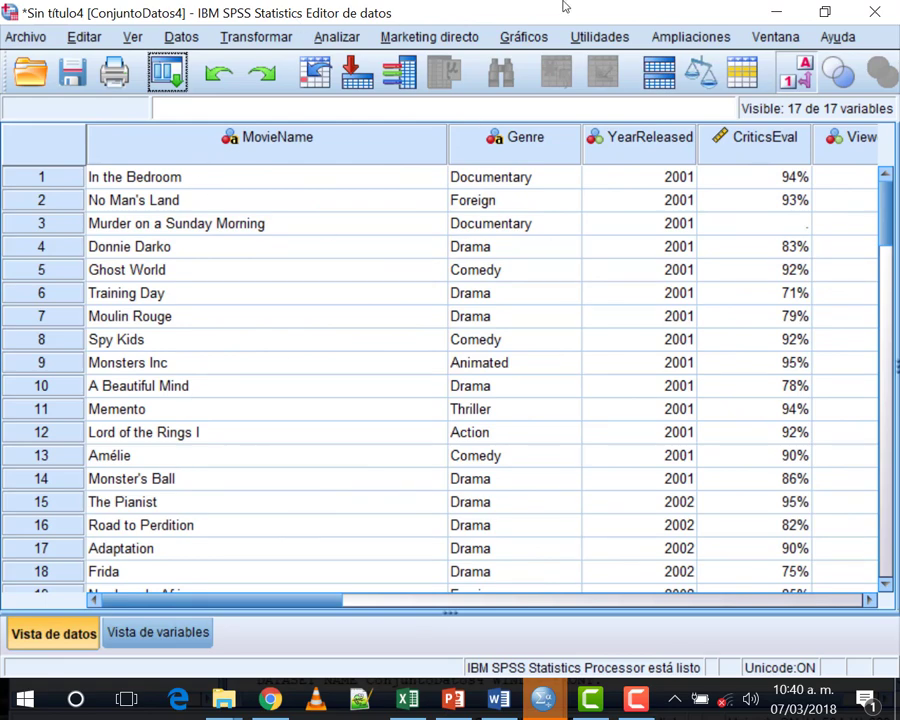
key(alt+g)
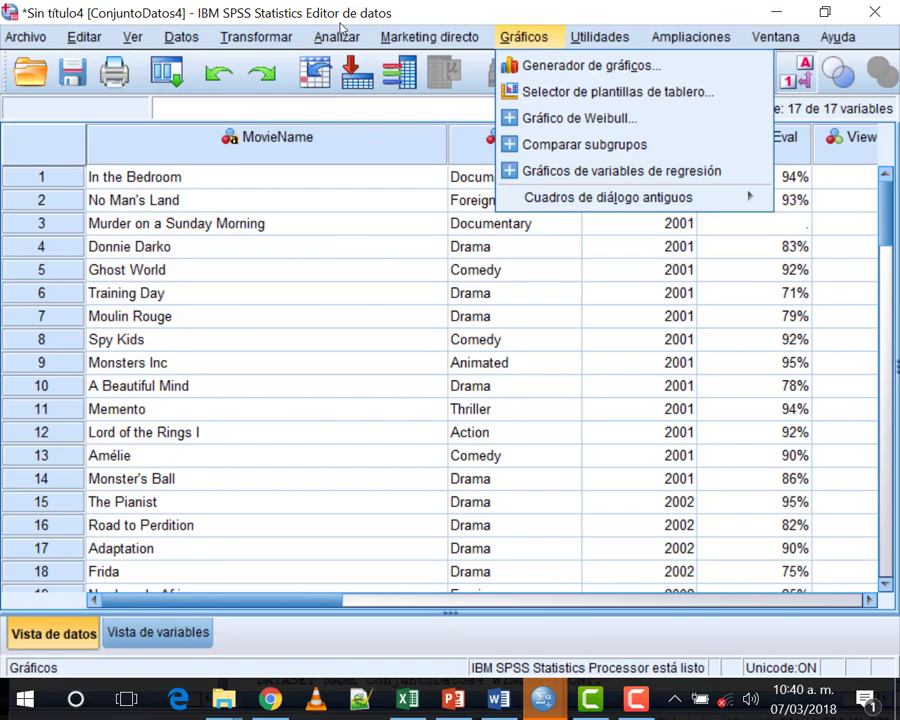
click(530, 65)
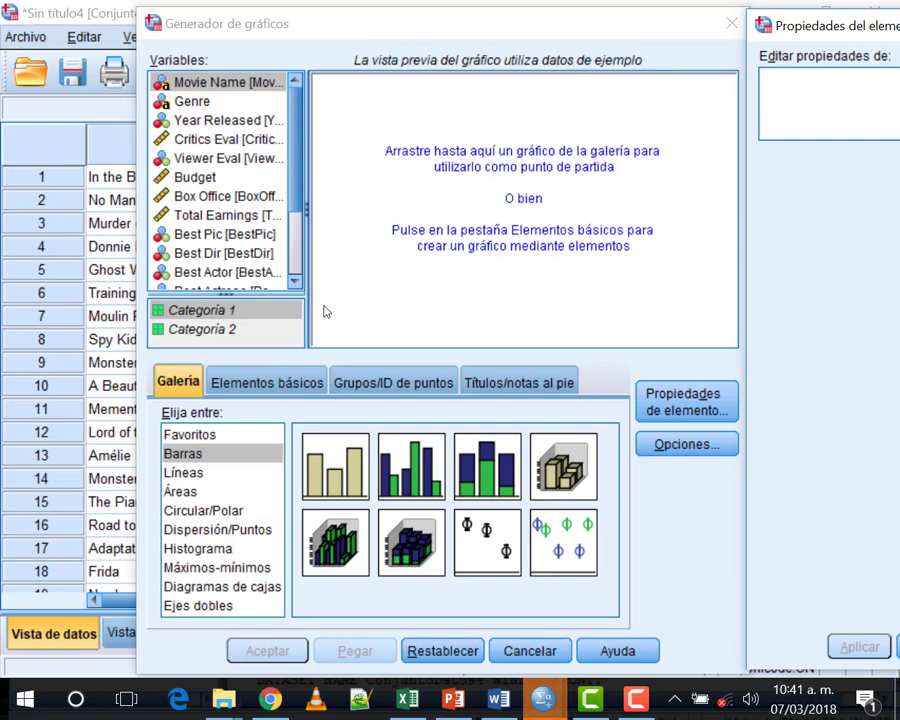
- Browse the chart builder's gallery through the chart types from Barras to Ejes dobles, and return to Barras
click(133, 313)
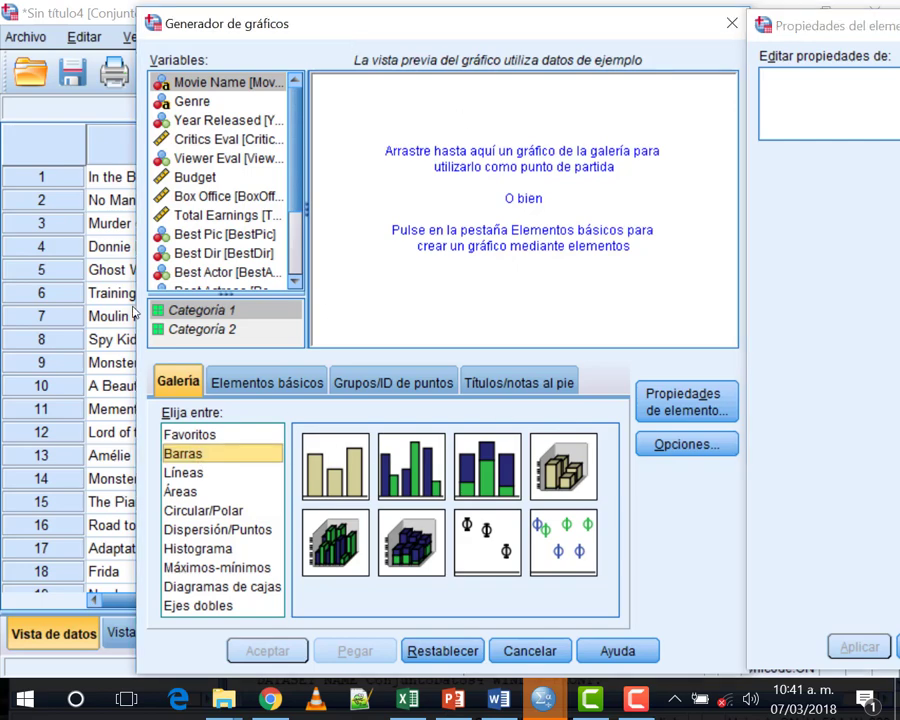
click(195, 476)
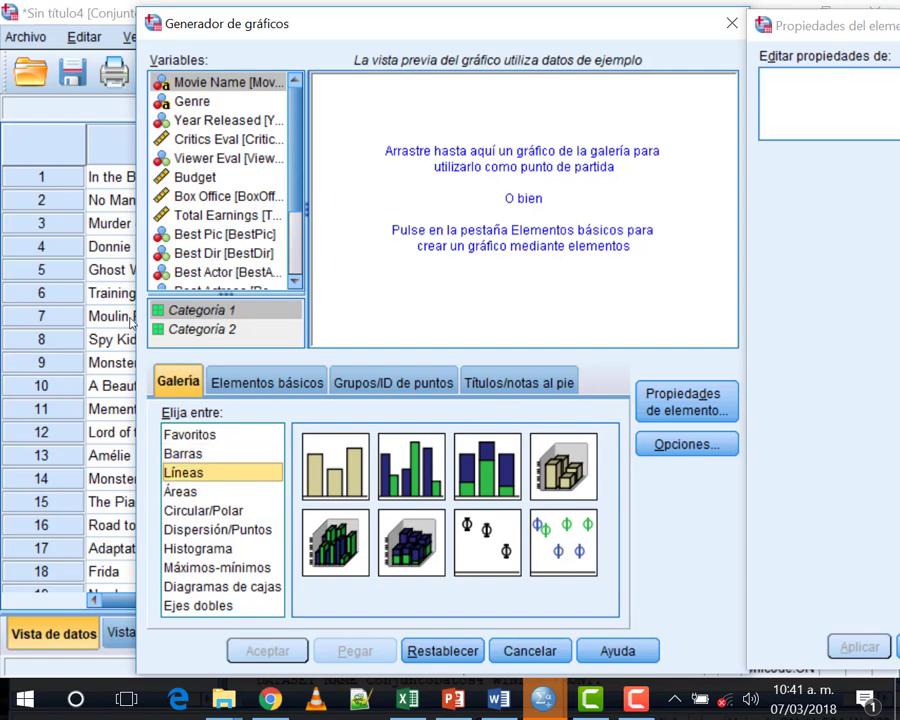
click(208, 492)
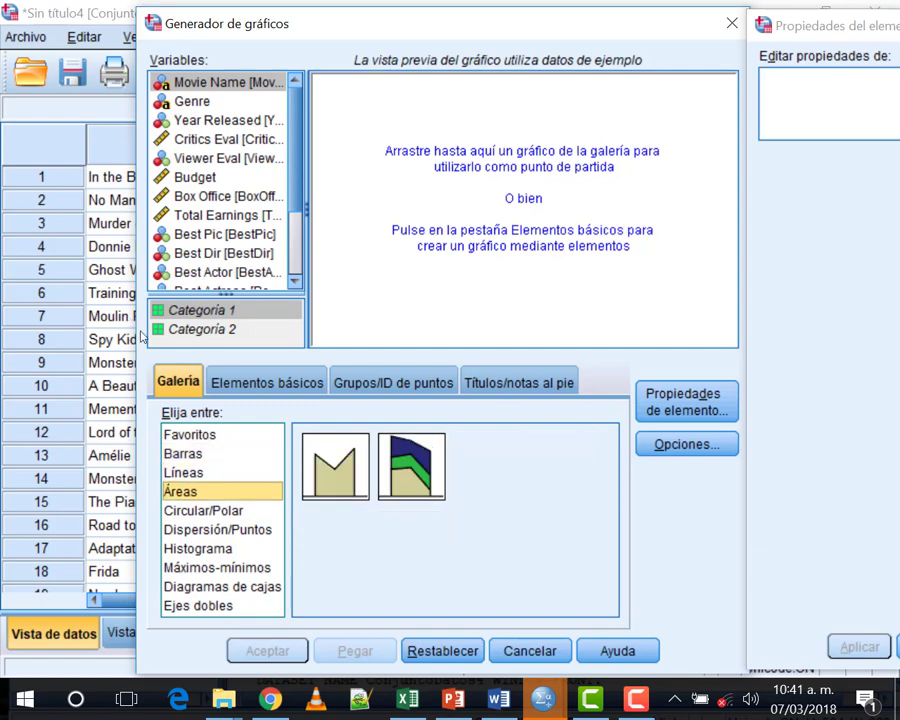
click(225, 510)
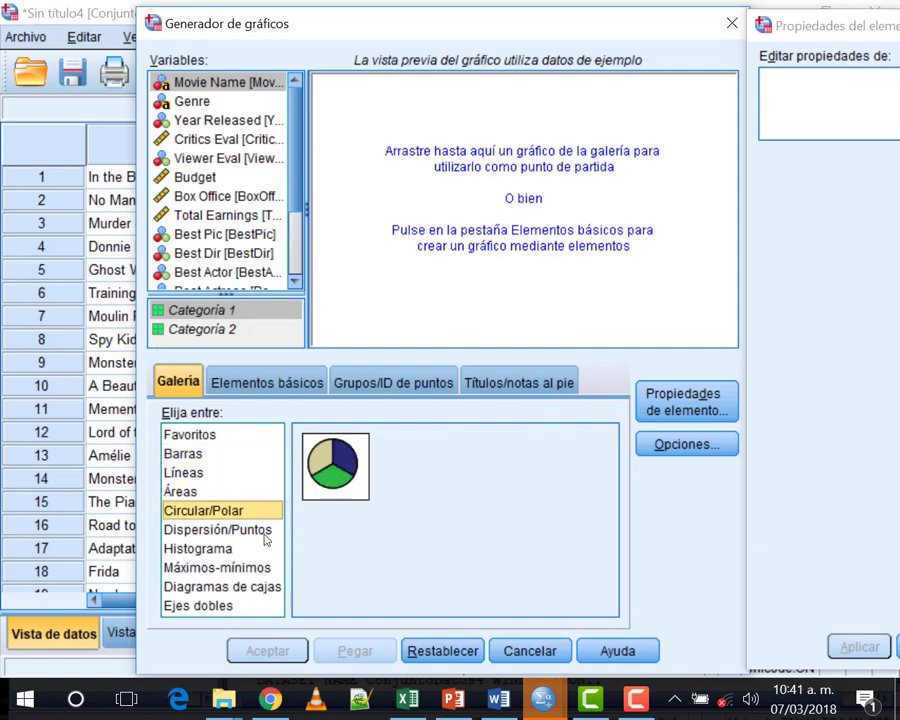
click(220, 529)
click(230, 550)
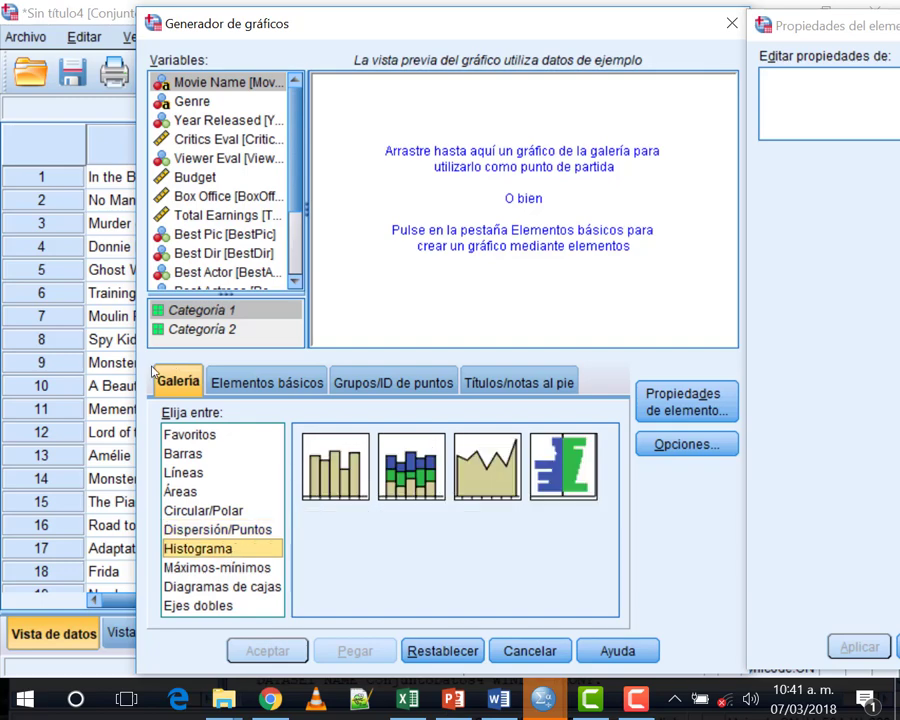
click(232, 569)
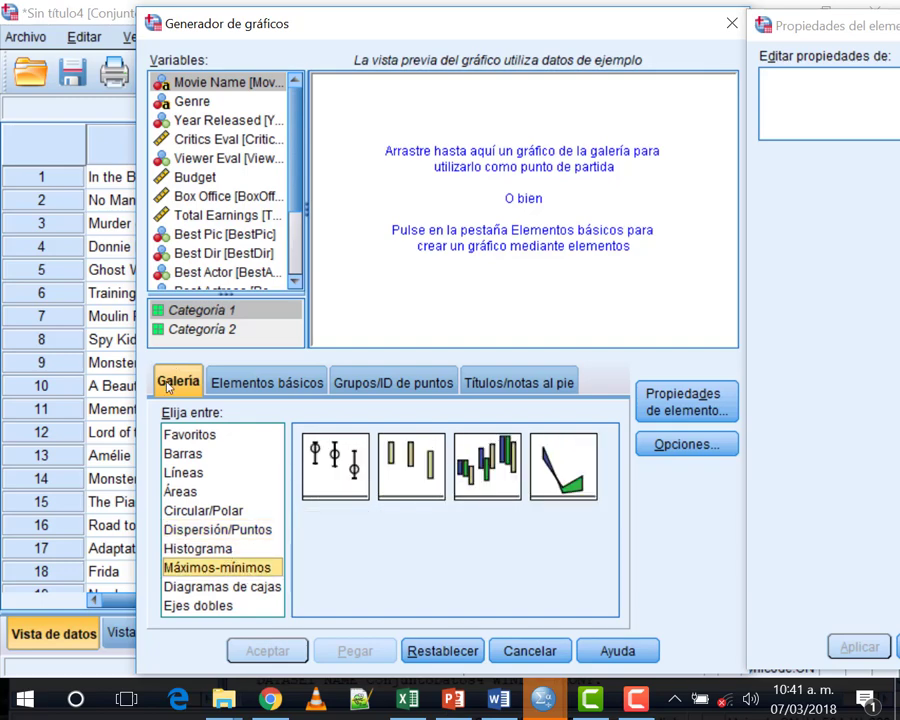
key(Down)
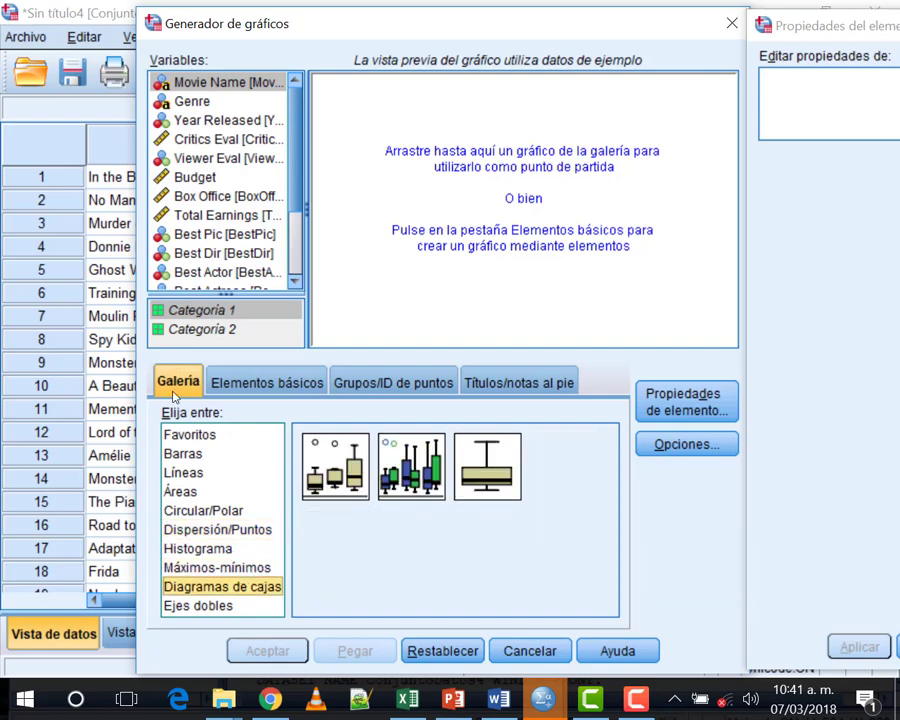
key(Down)
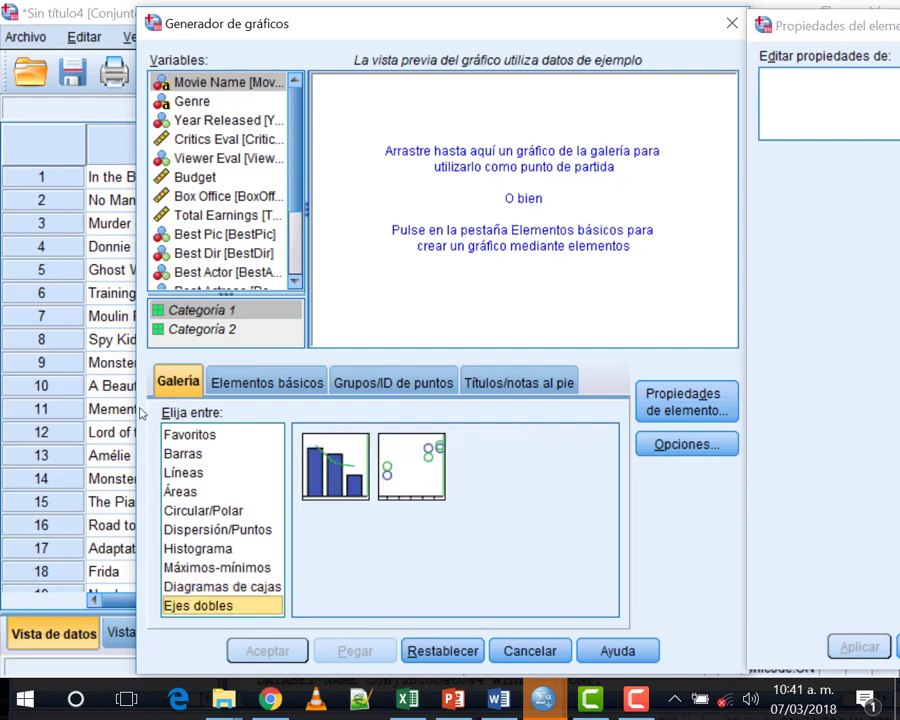
key(b)
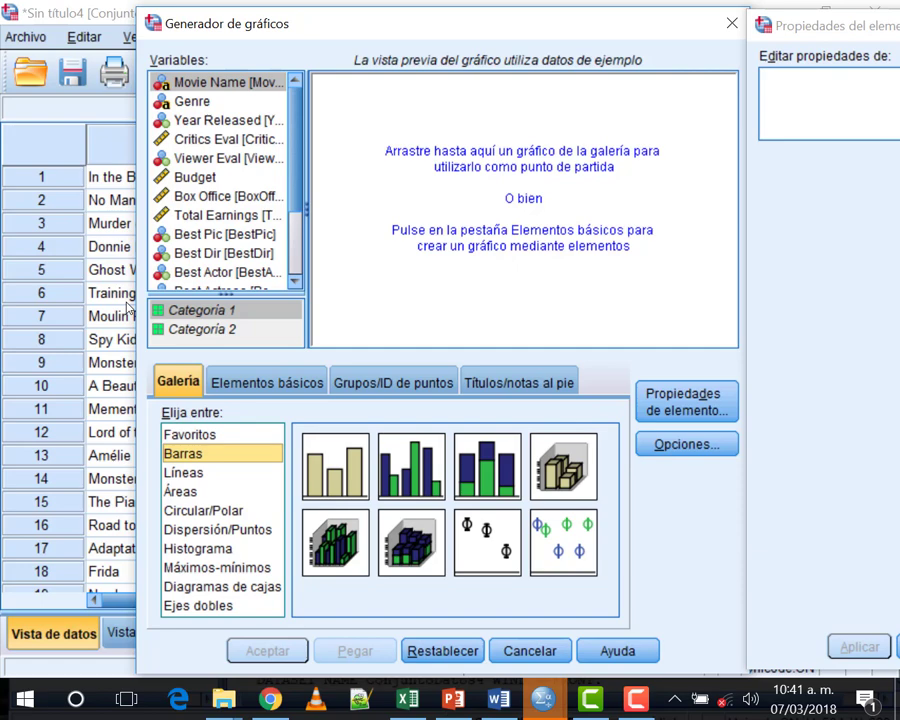
- Try the simple bar and clustered bar templates in the chart preview
click(338, 462)
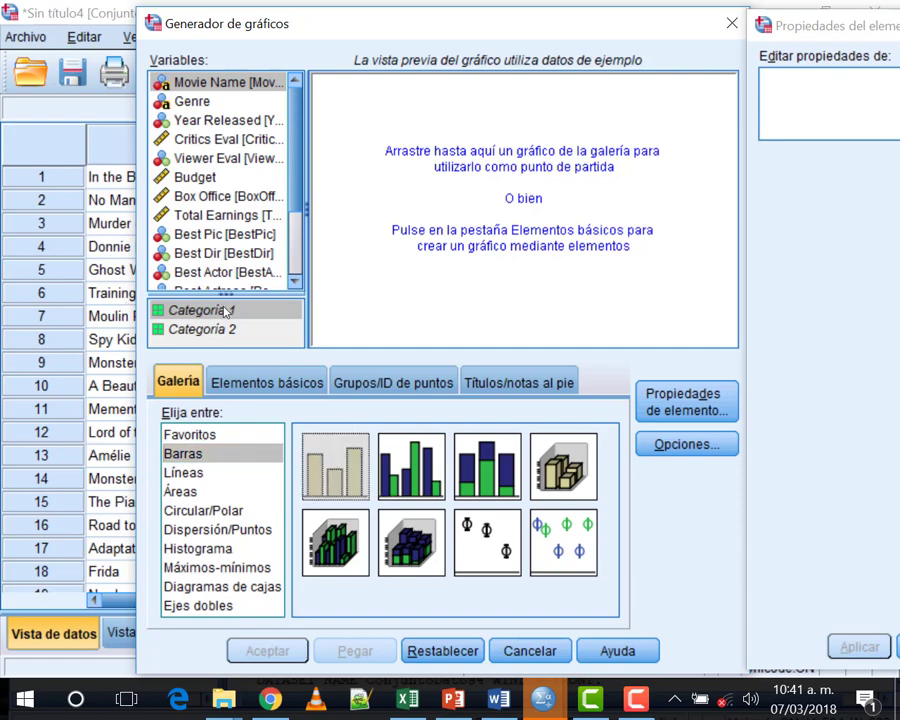
drag(227, 313, 341, 112)
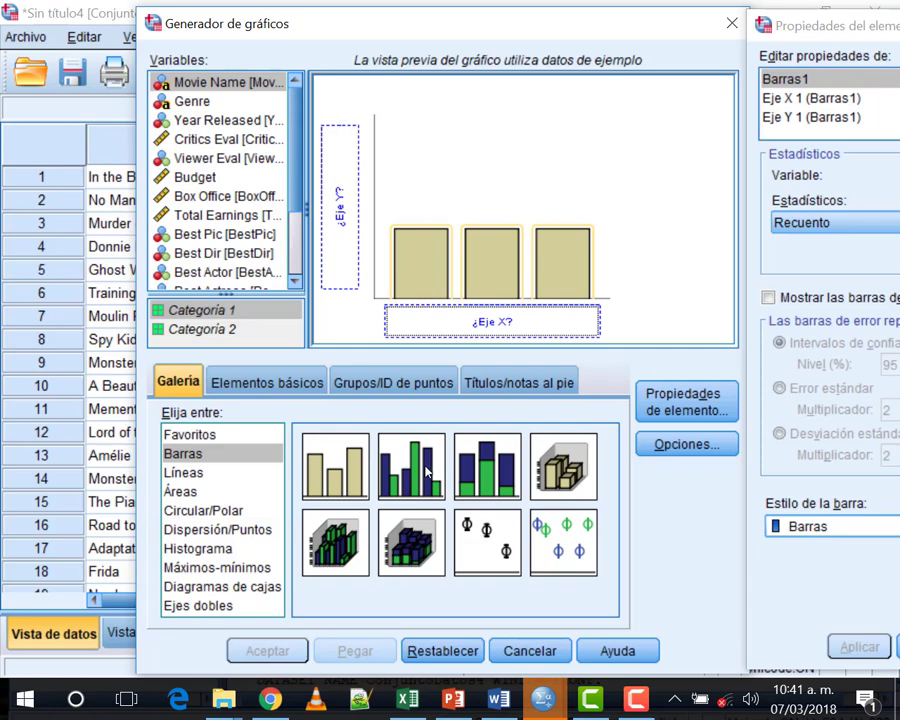
drag(278, 318, 332, 139)
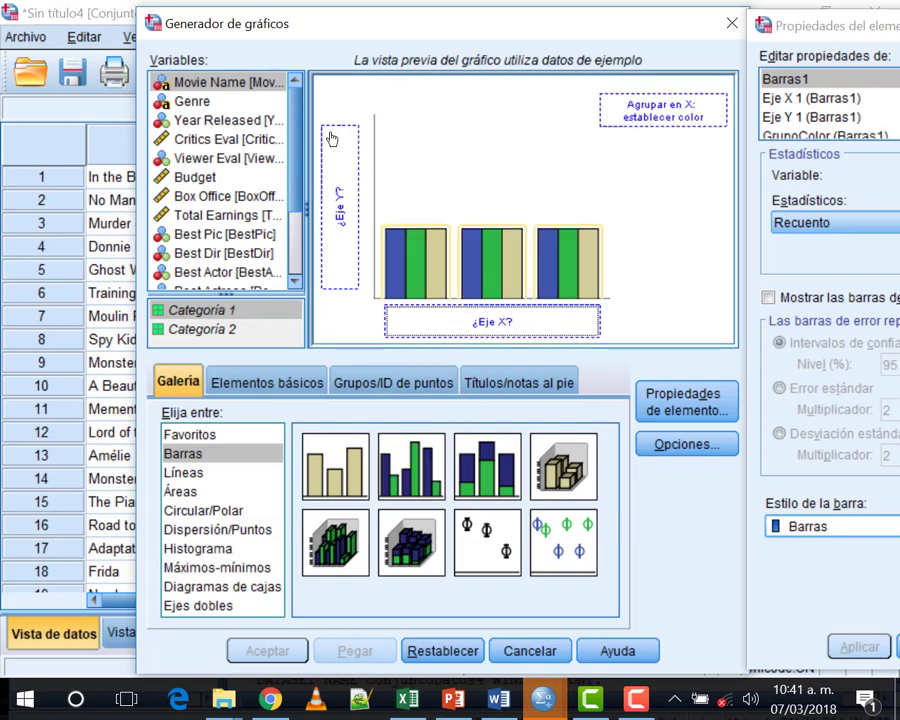
- Place a simple bar chart in the preview with Budget on the X axis, and arrange the builder and element properties windows side by side
drag(335, 466, 471, 194)
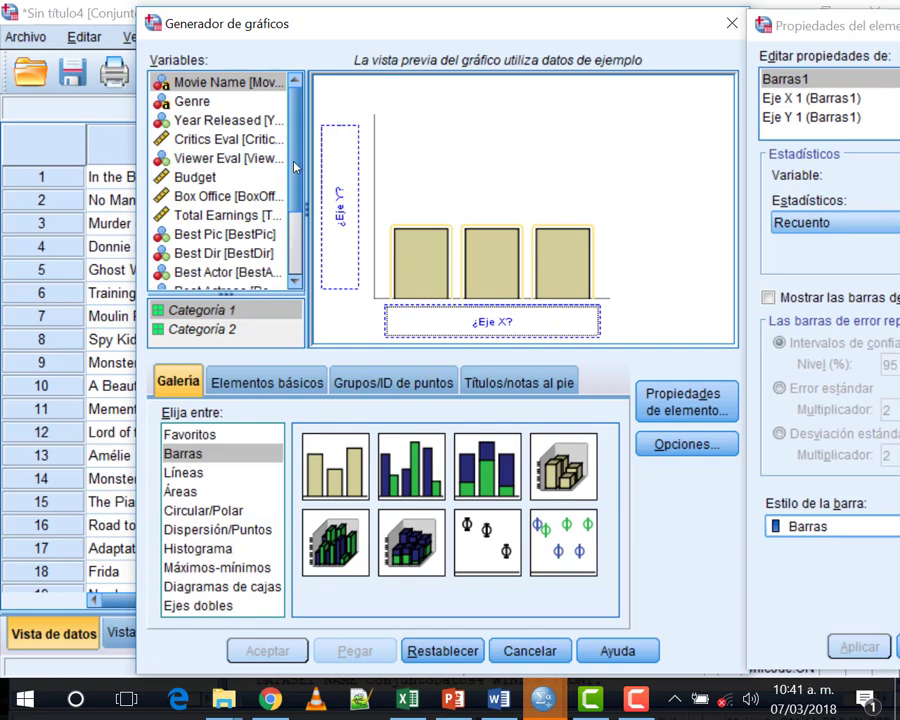
drag(190, 180, 476, 318)
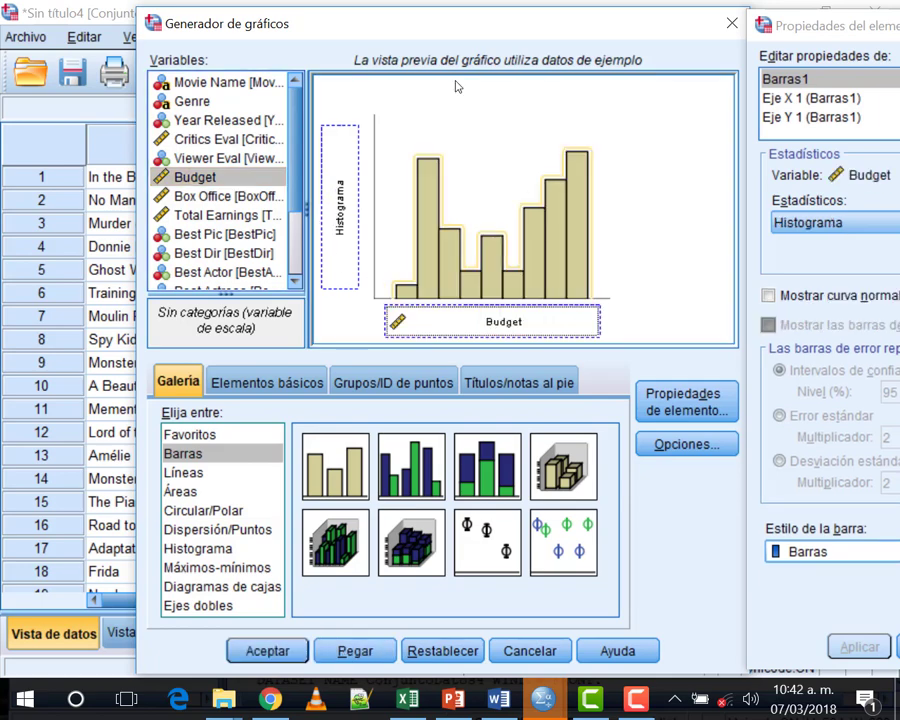
drag(476, 18, 365, 20)
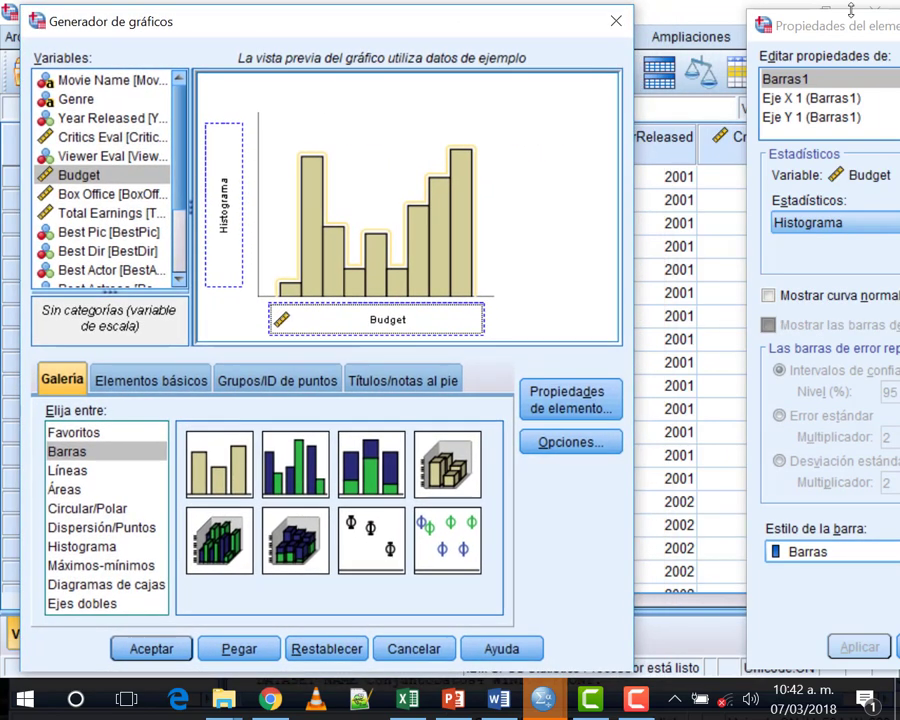
drag(865, 33, 660, 31)
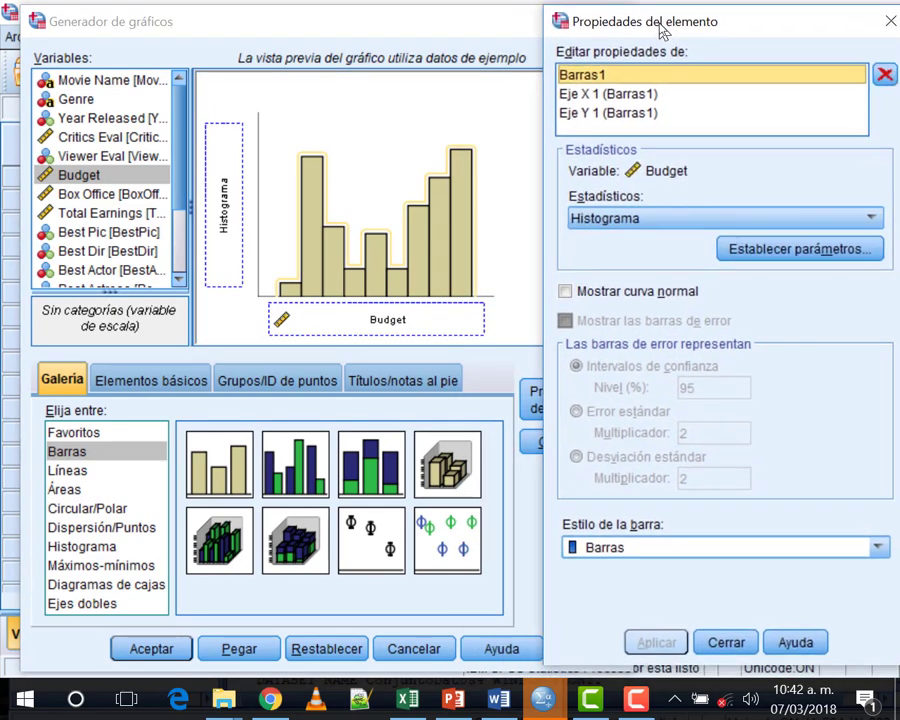
click(260, 221)
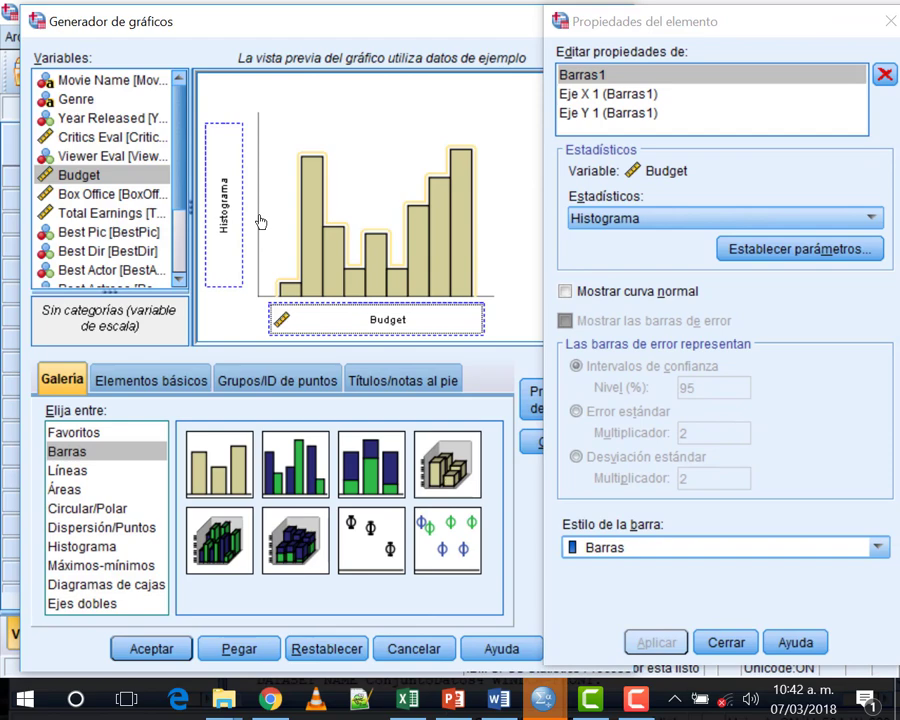
click(477, 14)
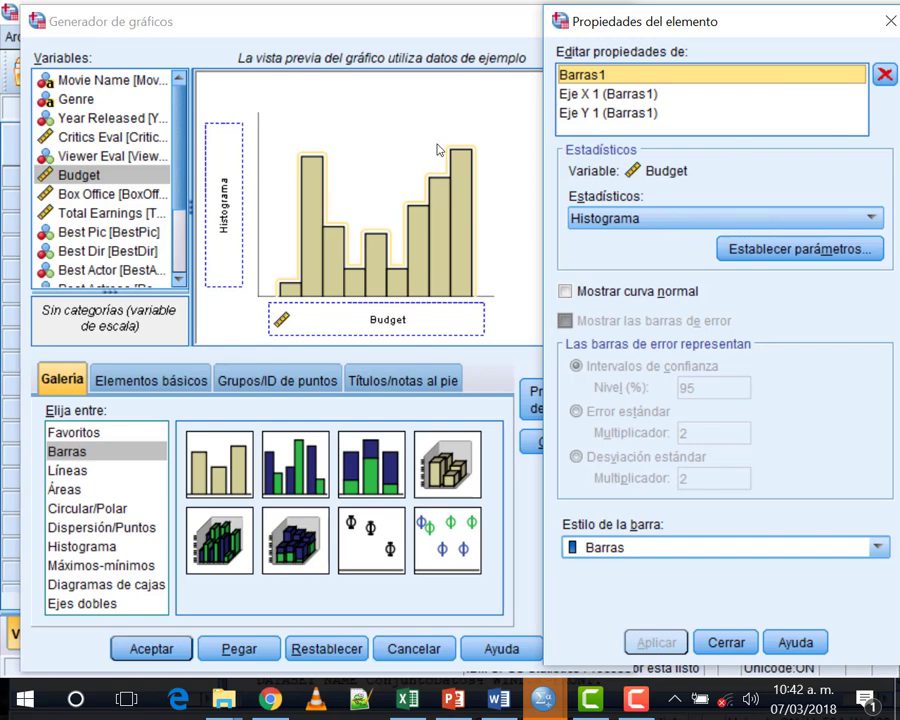
- Examine the statistics available for the Budget bars in the element properties
key(Tab)
key(alt+Down)
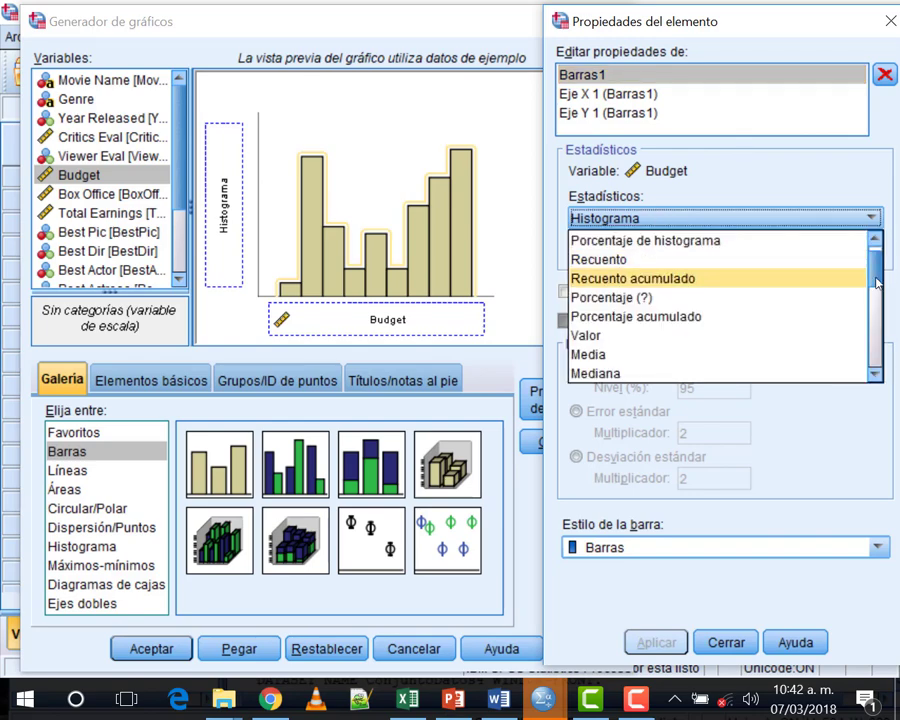
scroll(660, 280, up, 1)
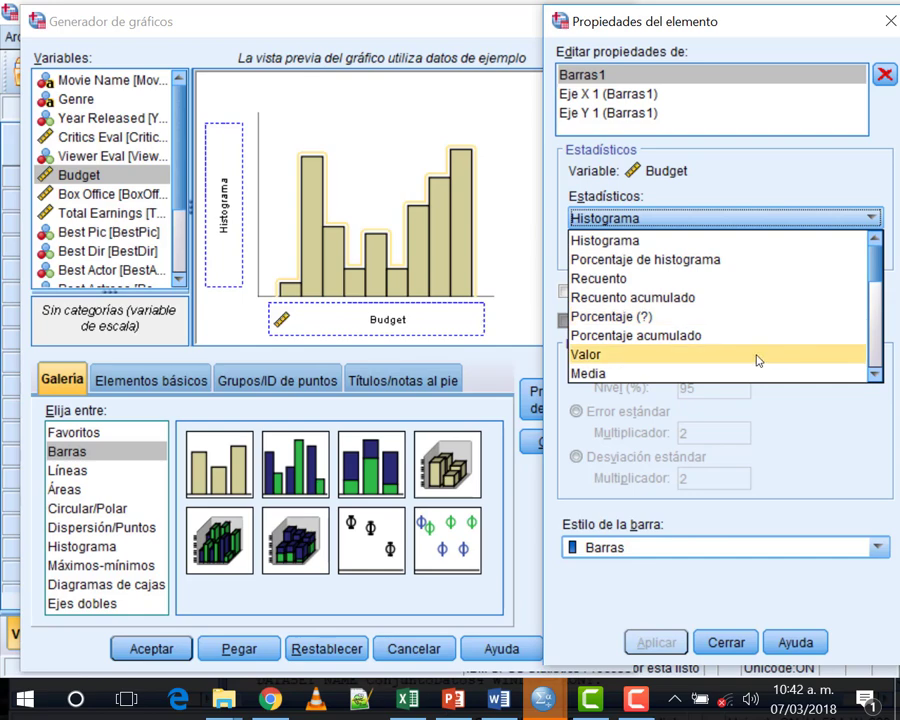
click(876, 314)
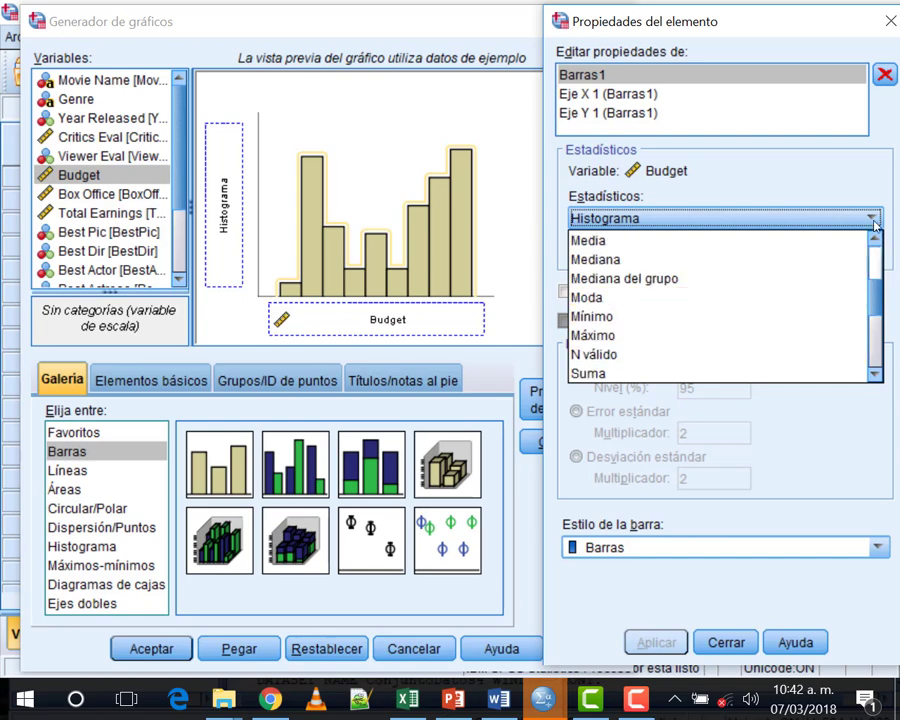
click(876, 316)
click(876, 318)
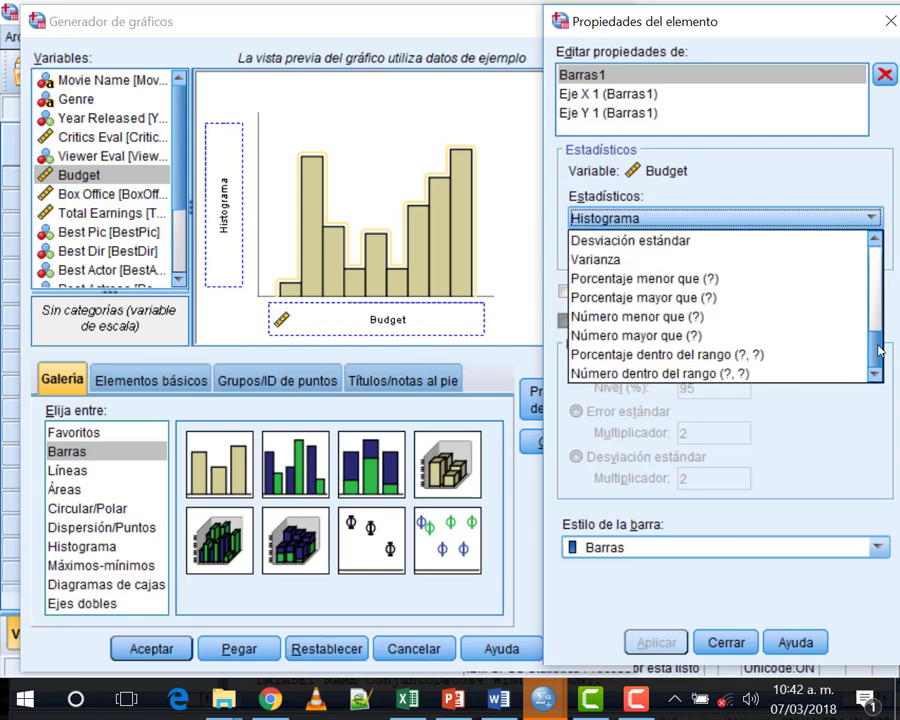
scroll(760, 300, up, 7)
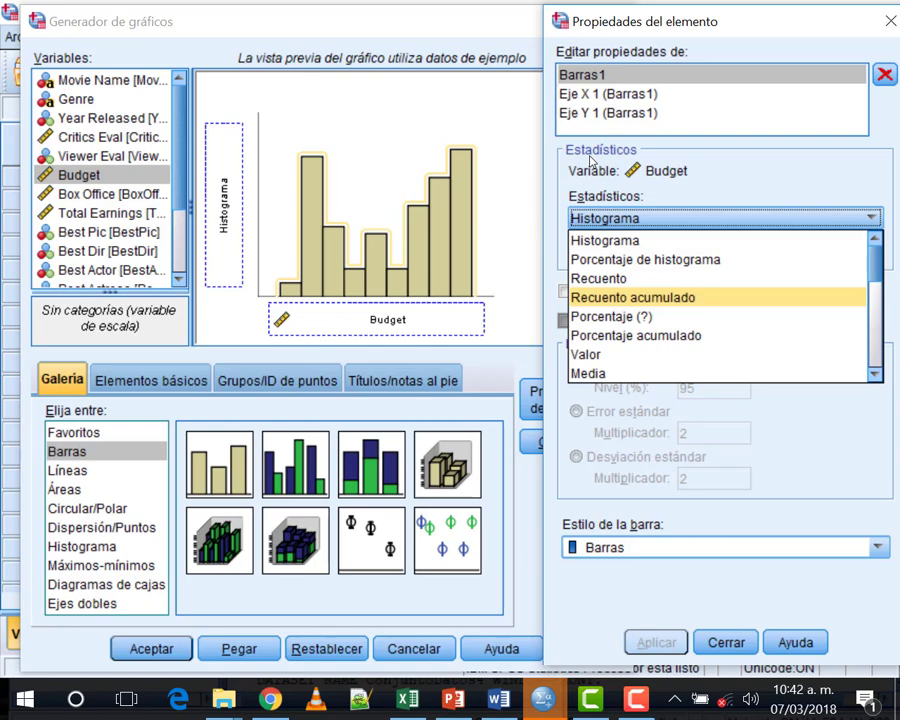
- Apply Histograma as the statistic for the Budget bars and generate the chart
click(605, 240)
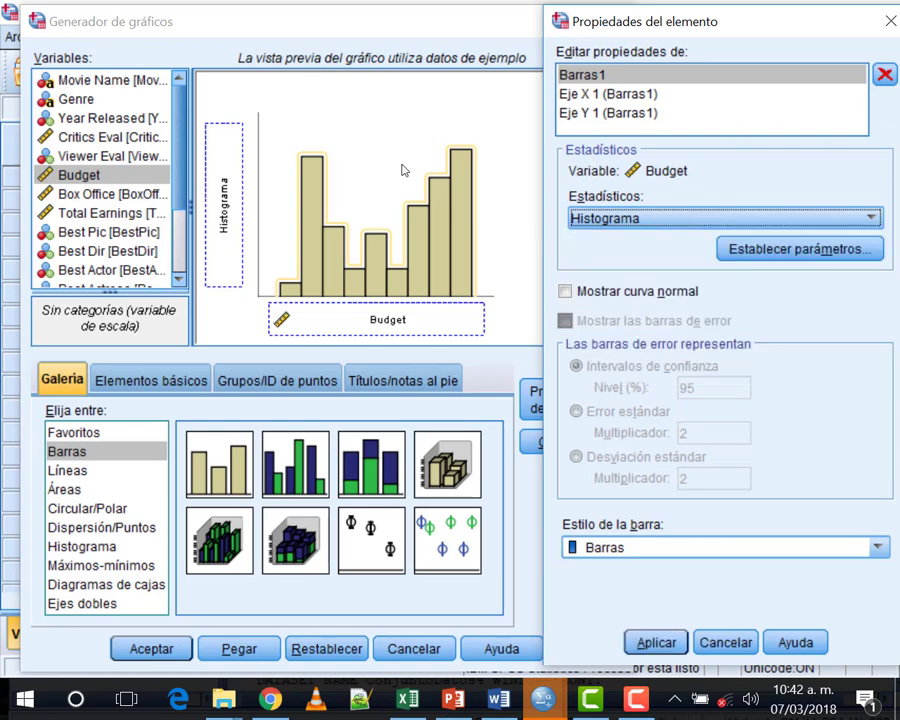
click(651, 643)
click(138, 648)
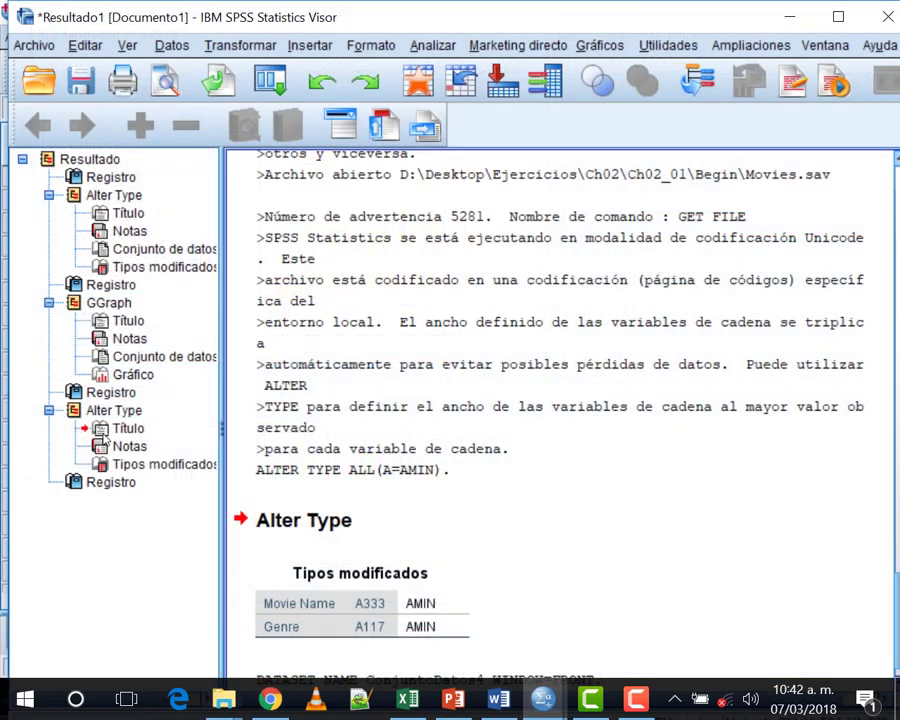
- Review the Budget histogram in the output and return to the Sin título4 dataset
scroll(533, 388, down, 5)
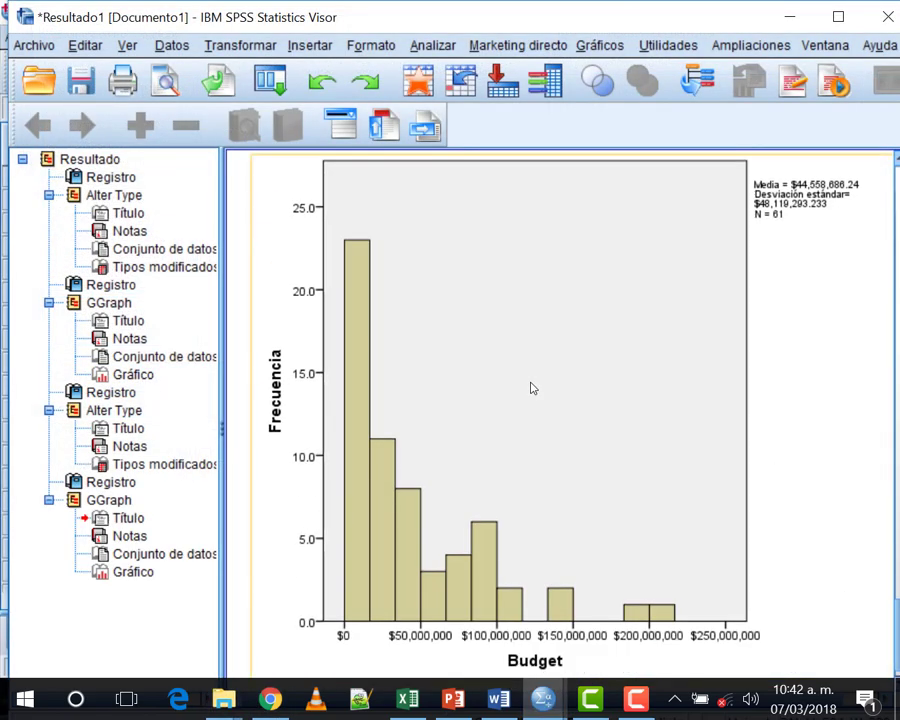
scroll(533, 388, up, 1)
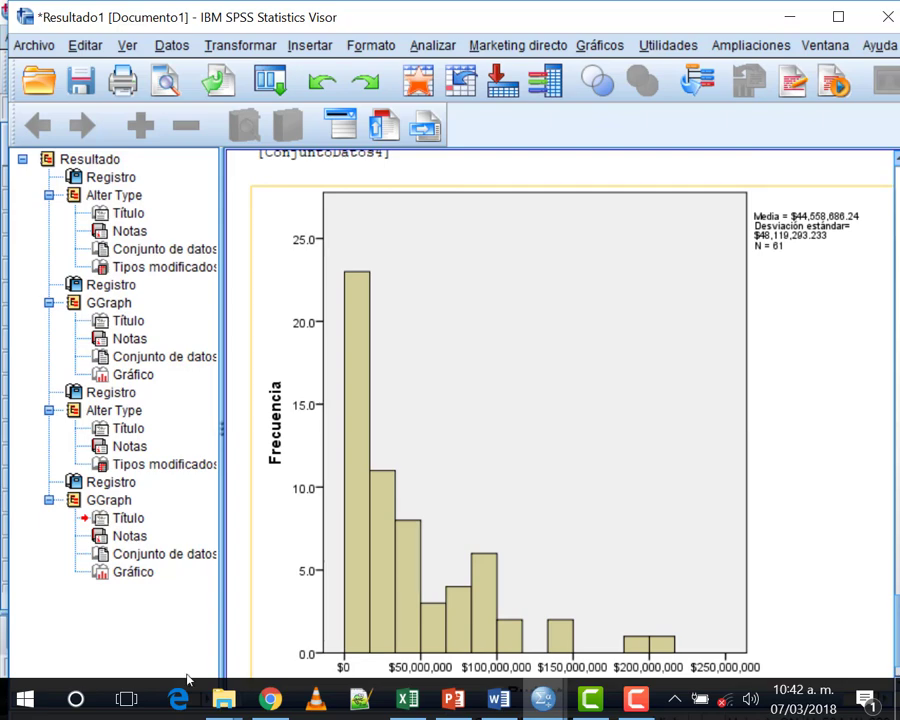
click(527, 707)
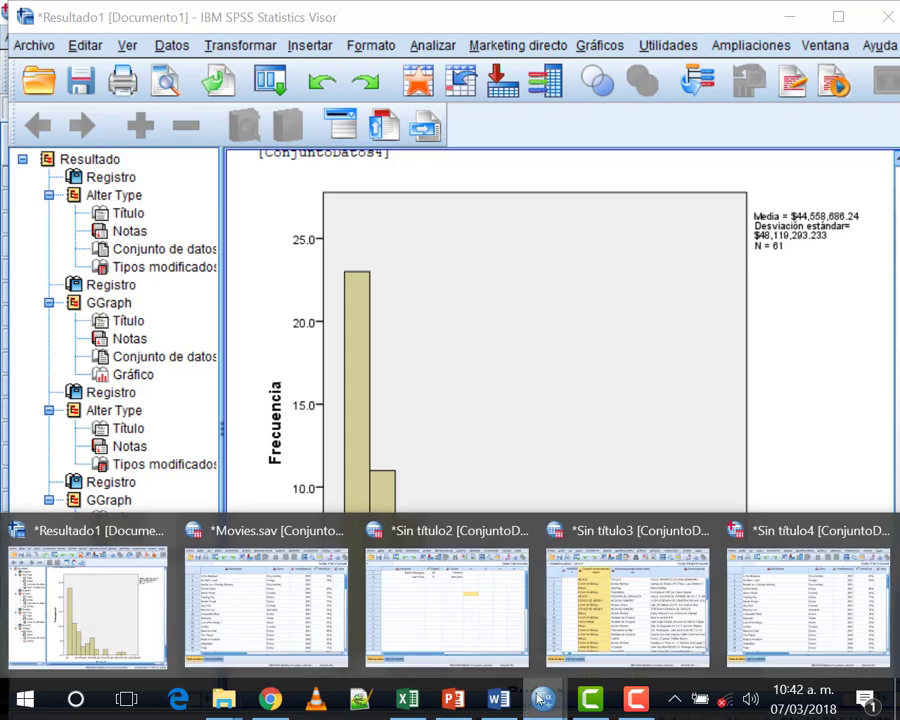
click(773, 627)
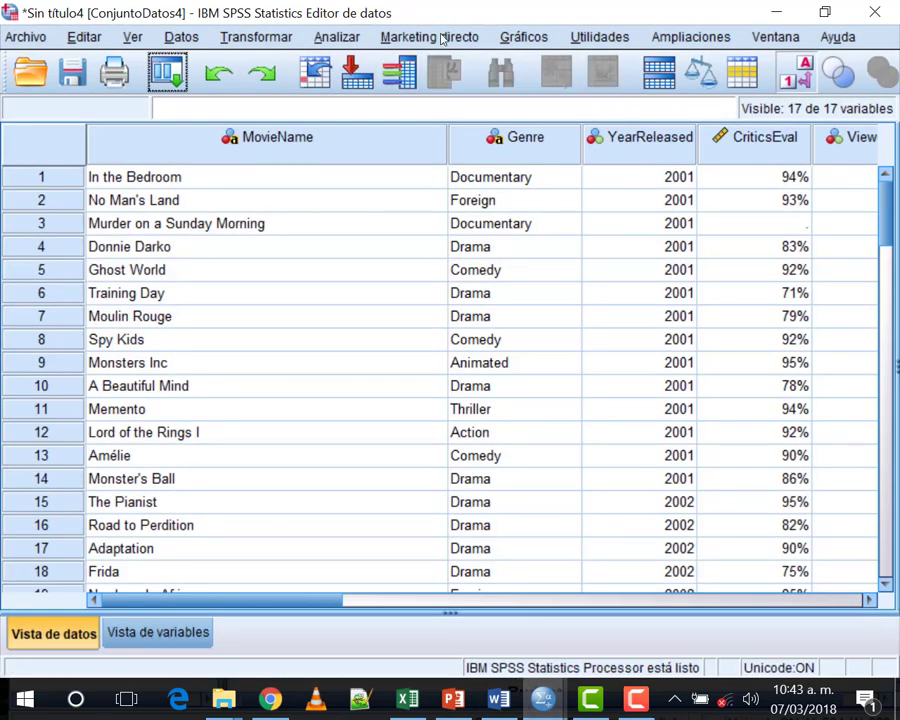
- Generate the Budget histogram again from the chart builder, with the element properties window moved clear of the builder
click(523, 37)
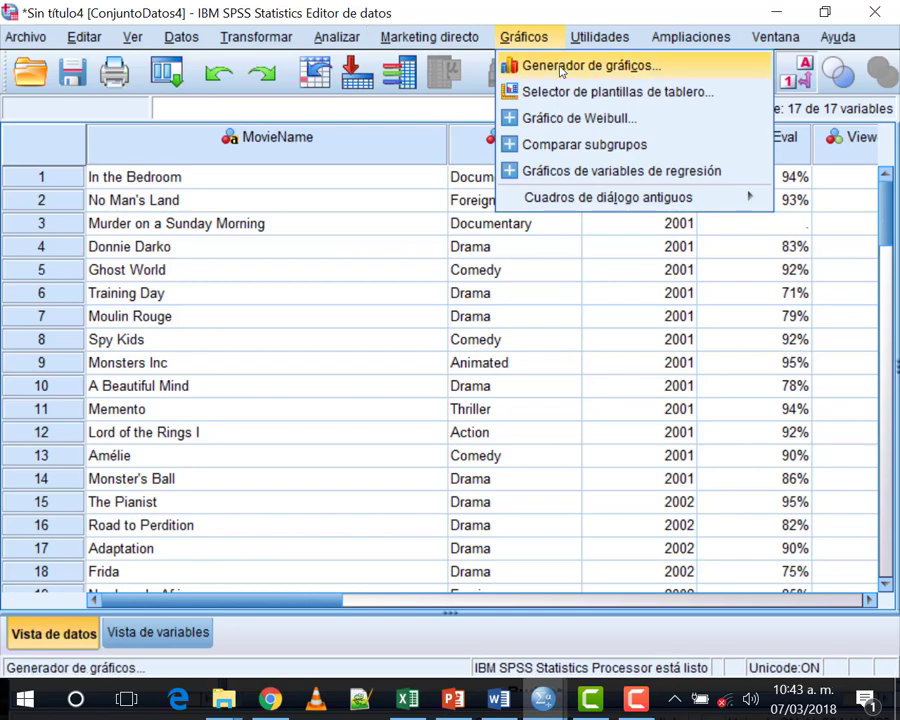
click(561, 67)
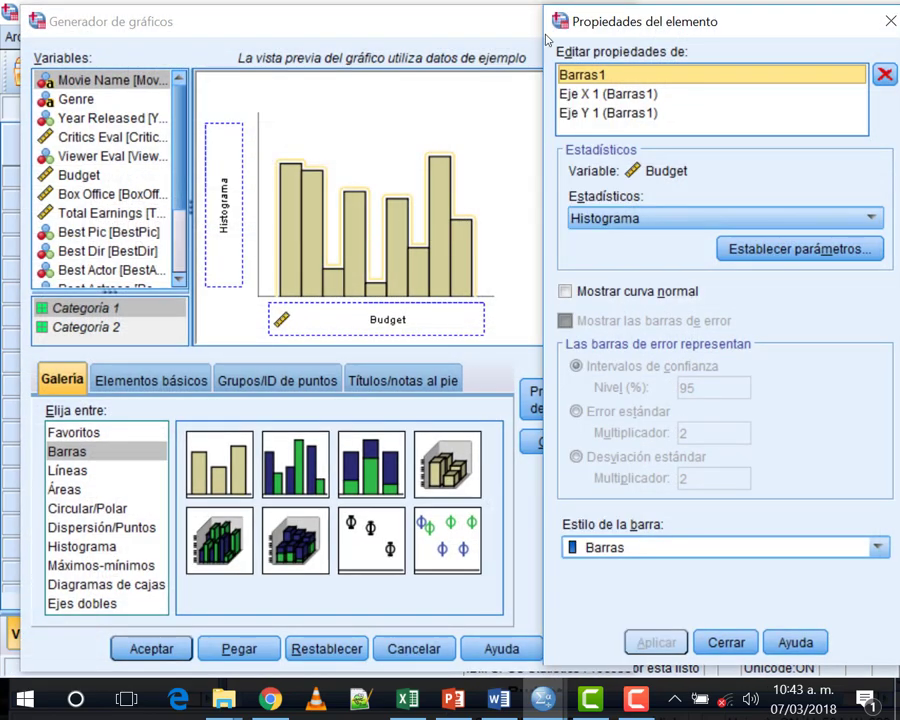
drag(604, 30, 712, 35)
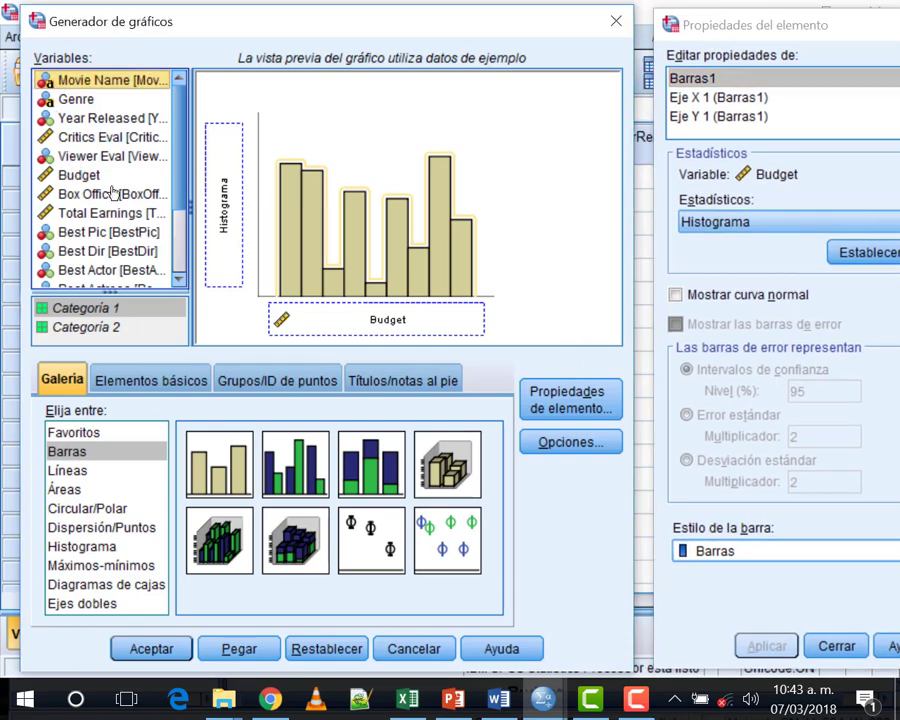
drag(80, 175, 238, 217)
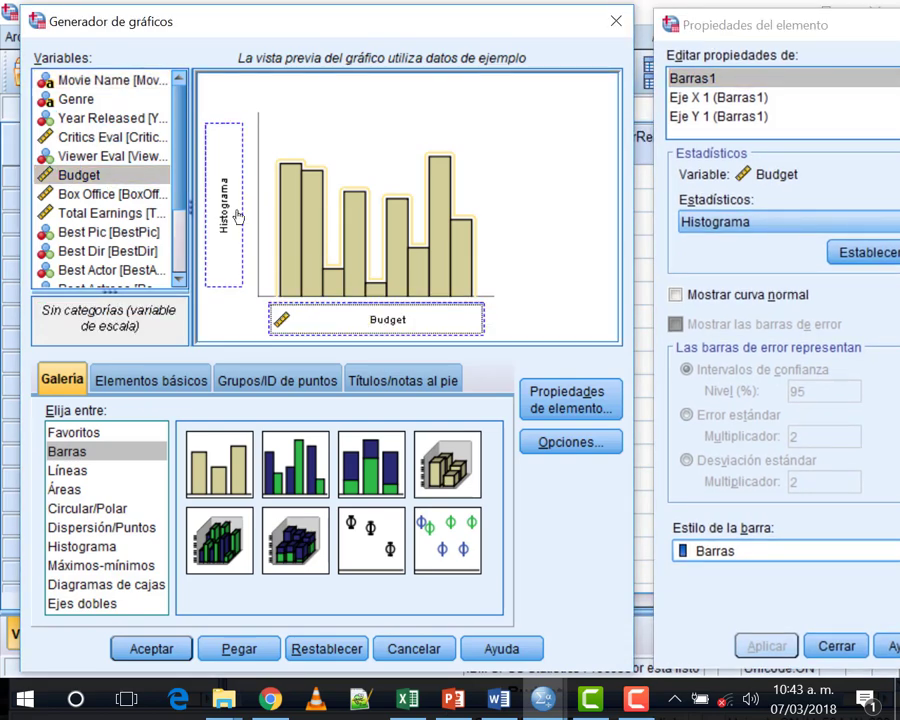
click(150, 649)
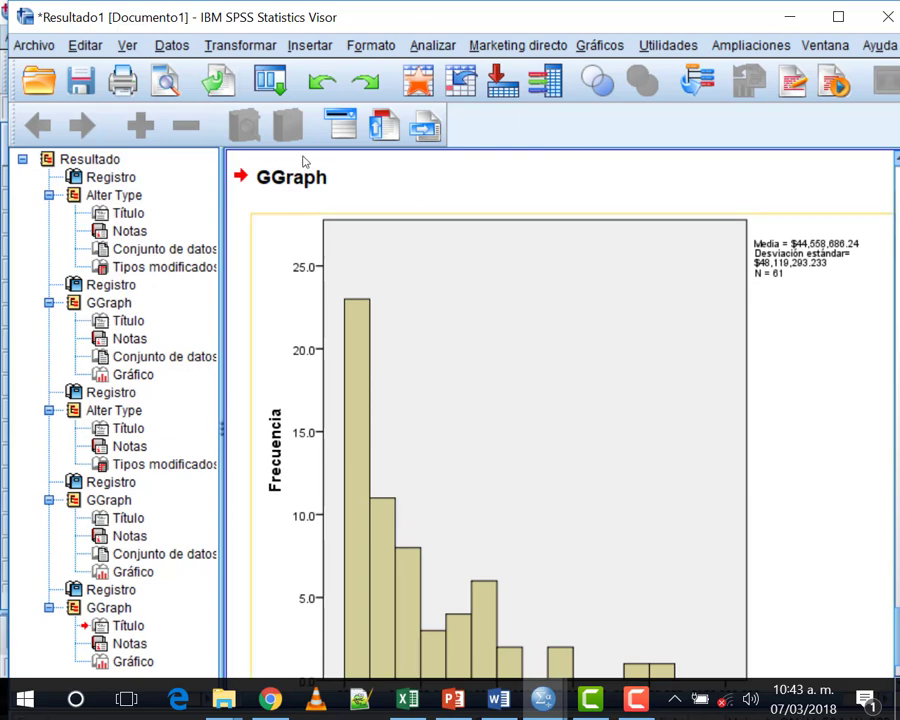
- Select the new Budget histogram in the output, then reopen the chart builder from the Sin título4 dataset
click(756, 348)
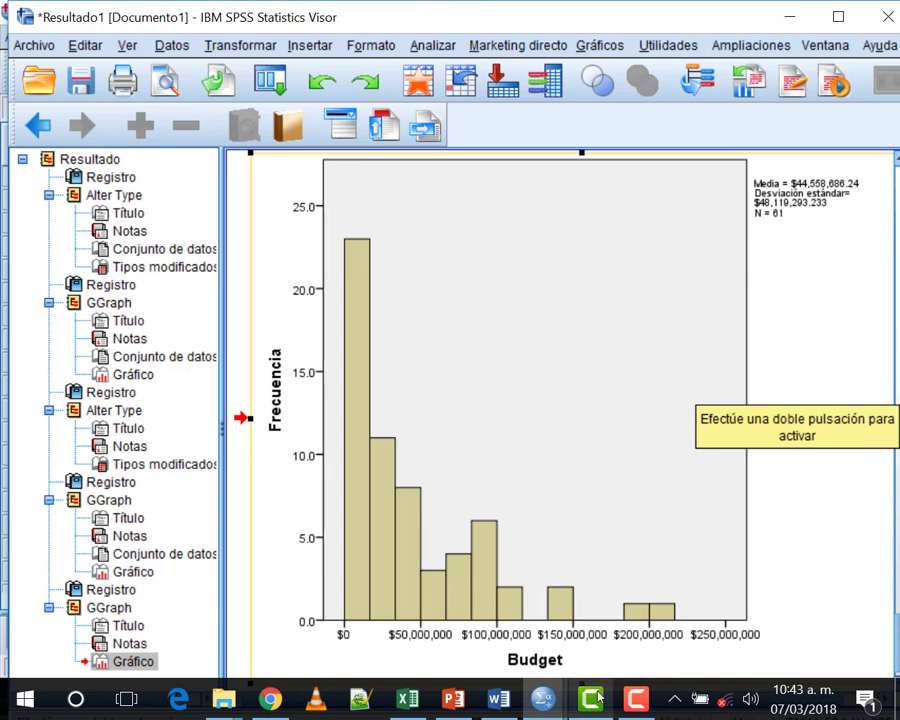
click(547, 703)
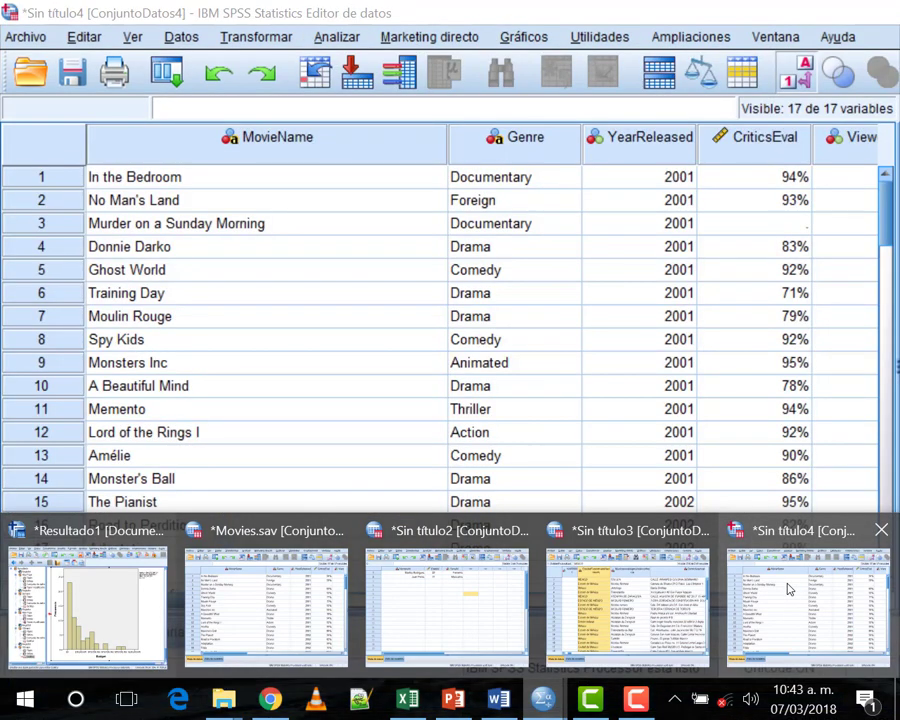
click(787, 589)
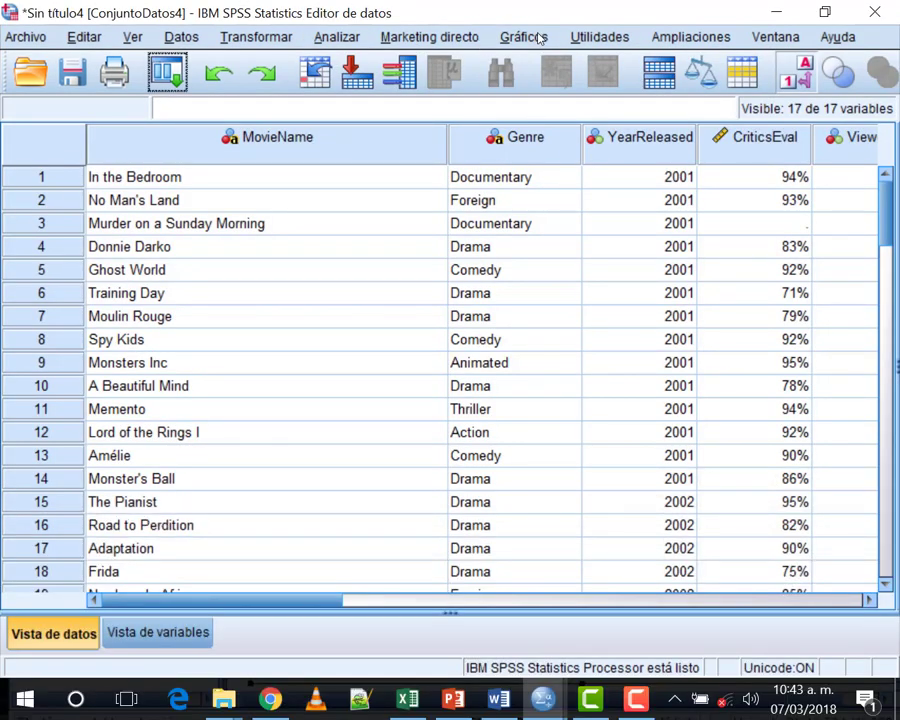
click(523, 37)
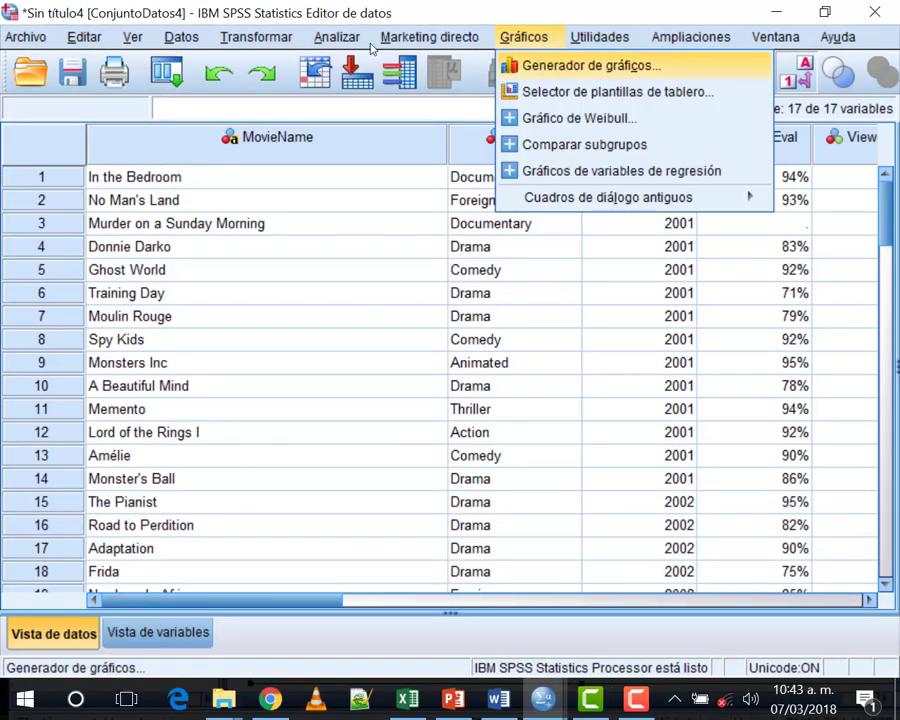
click(557, 66)
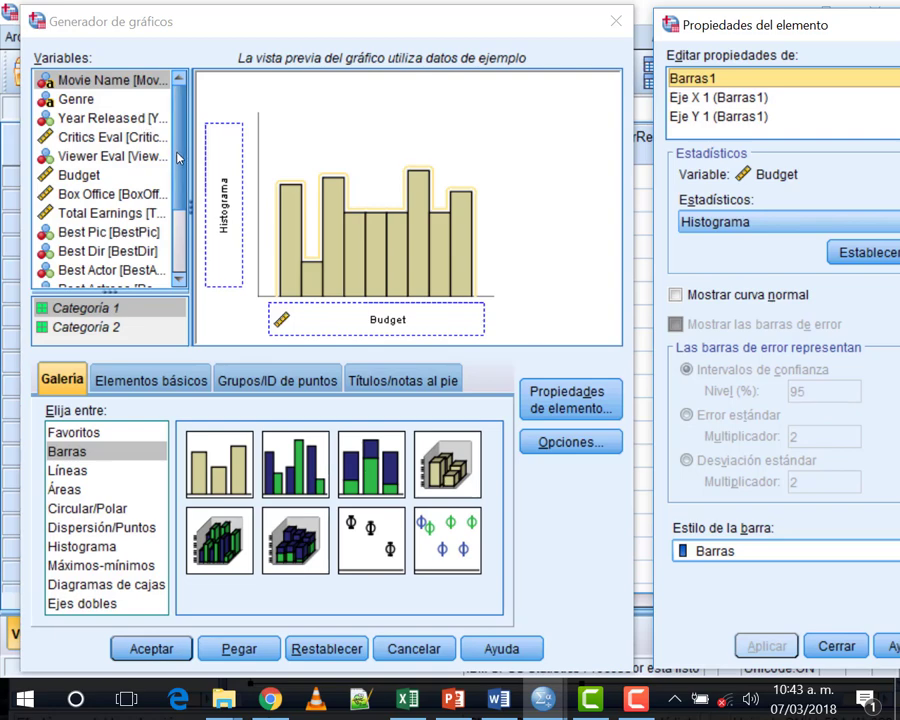
- Apply Recuento as the statistic for the Budget bars, generate the chart and review it in the output
scroll(180, 170, down, 1)
scroll(180, 170, down, 4)
scroll(180, 170, up, 4)
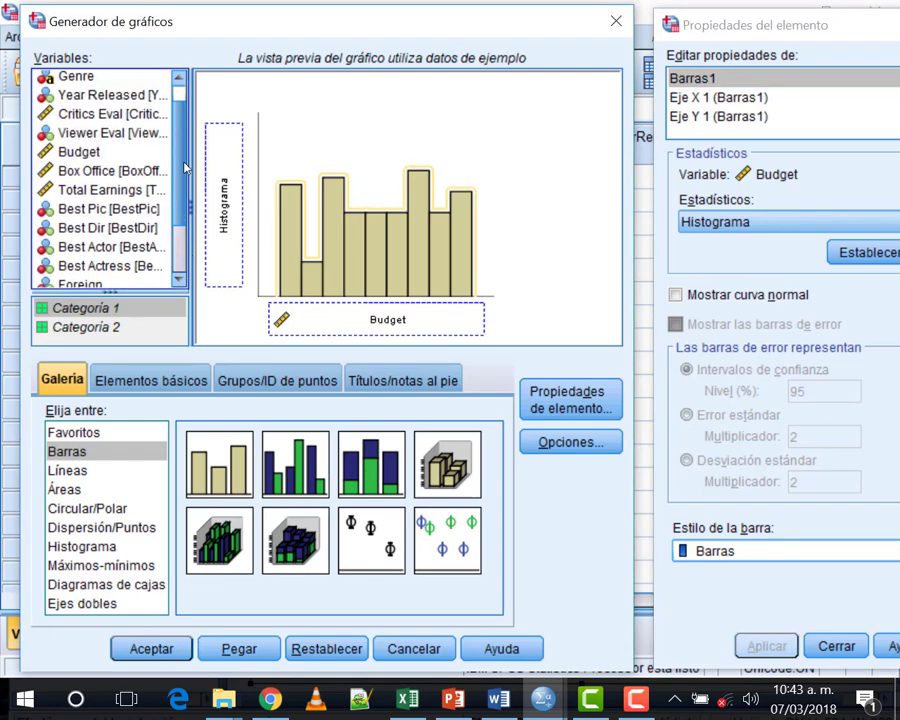
key(alt+Down)
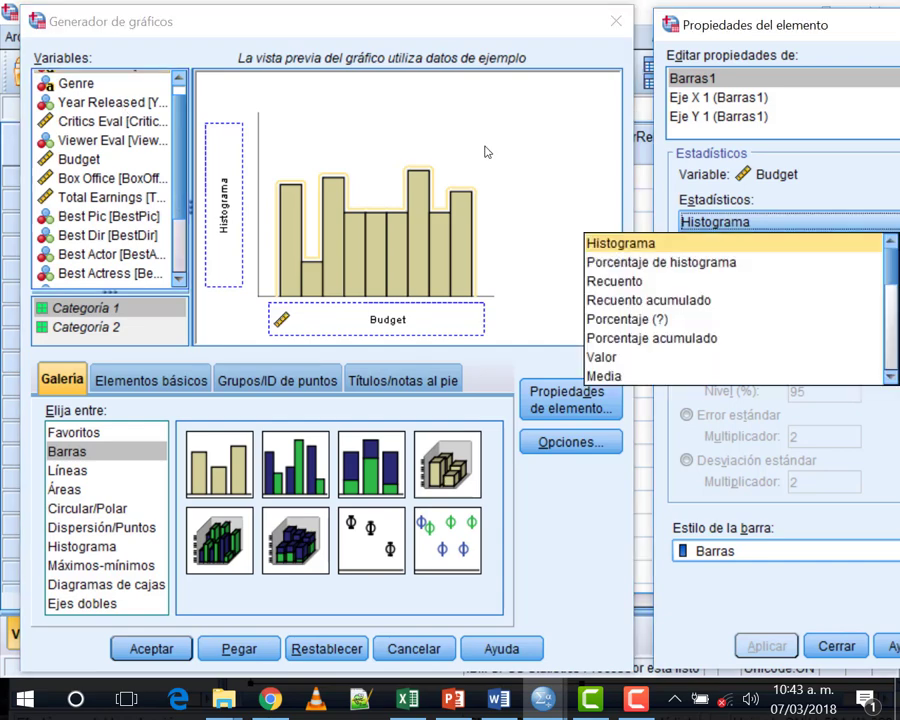
click(713, 284)
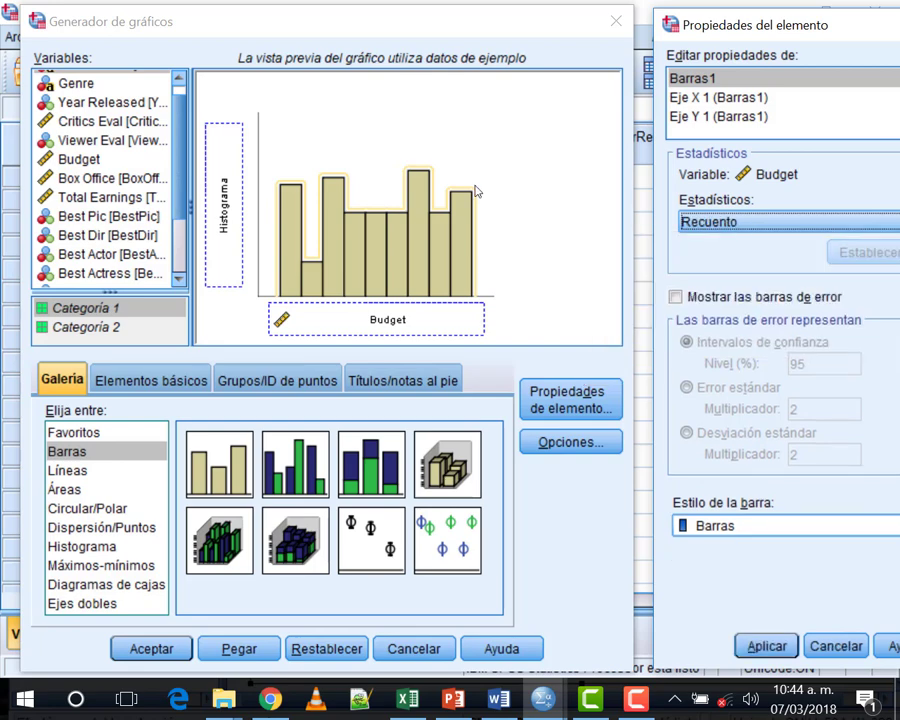
click(764, 646)
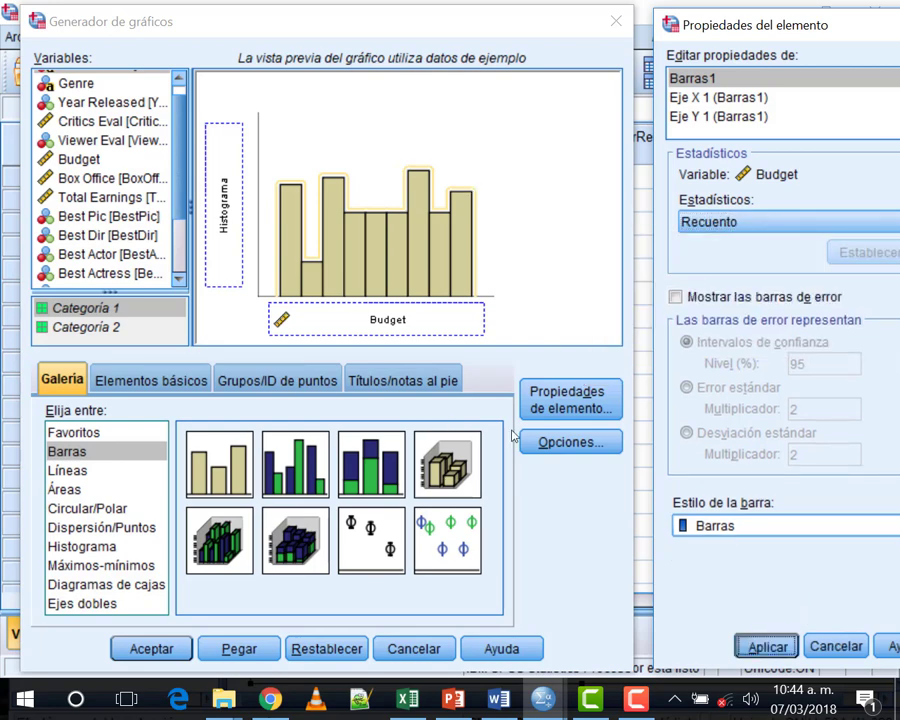
click(160, 645)
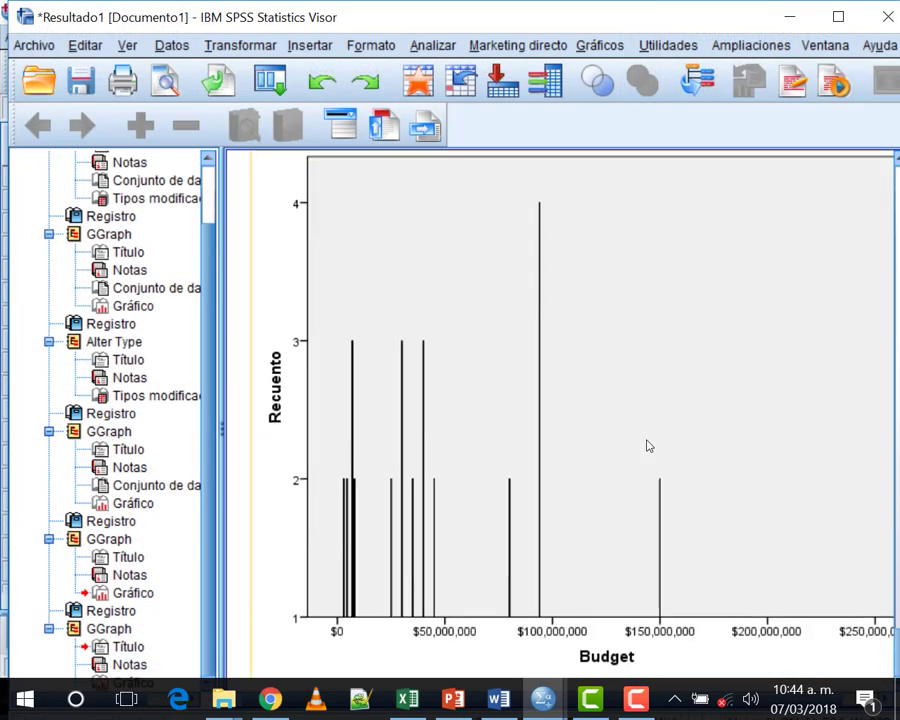
scroll(510, 544, down, 1)
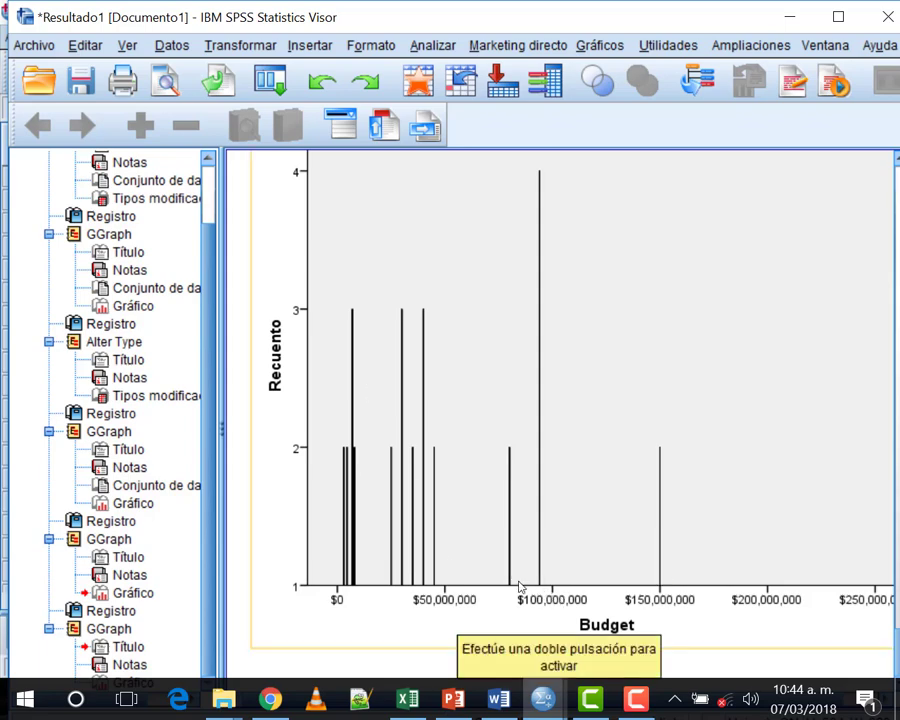
scroll(492, 432, up, 1)
scroll(493, 433, down, 1)
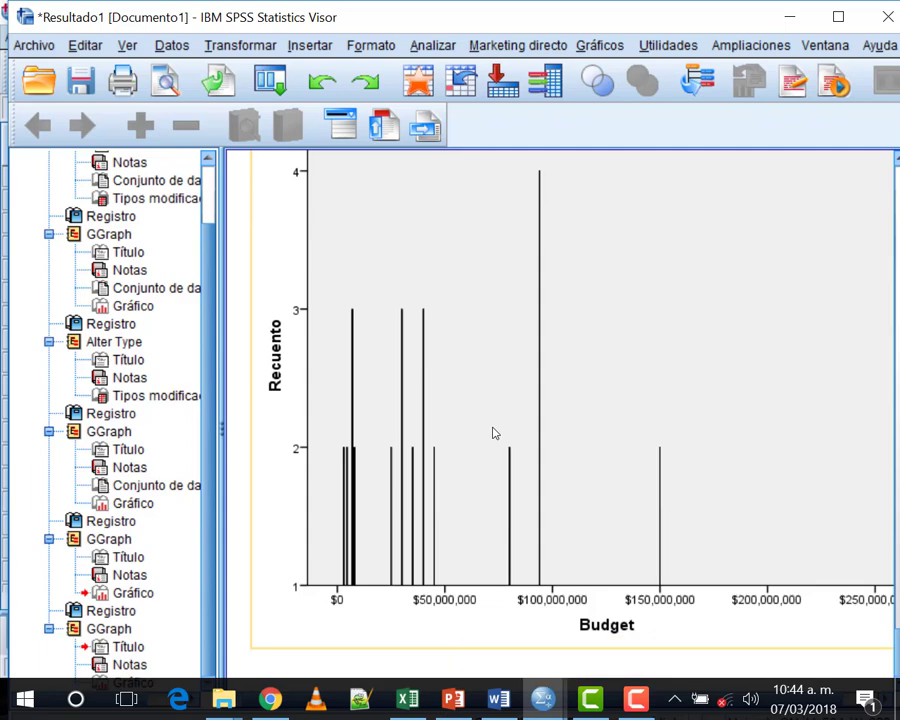
- Return to the Sin título4 dataset and select the Genre column to examine its categories
click(542, 698)
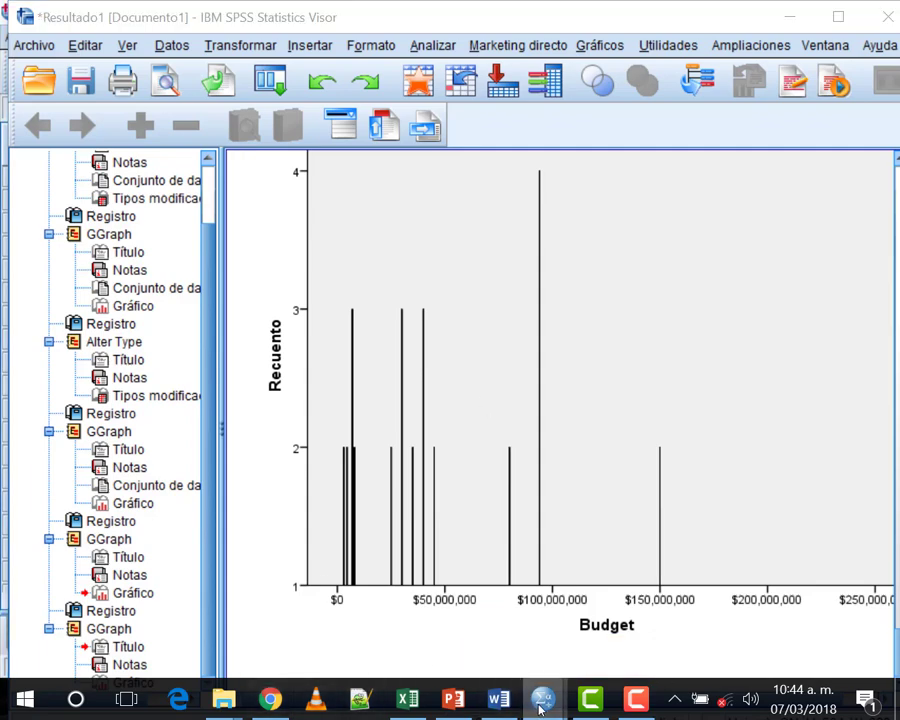
click(737, 583)
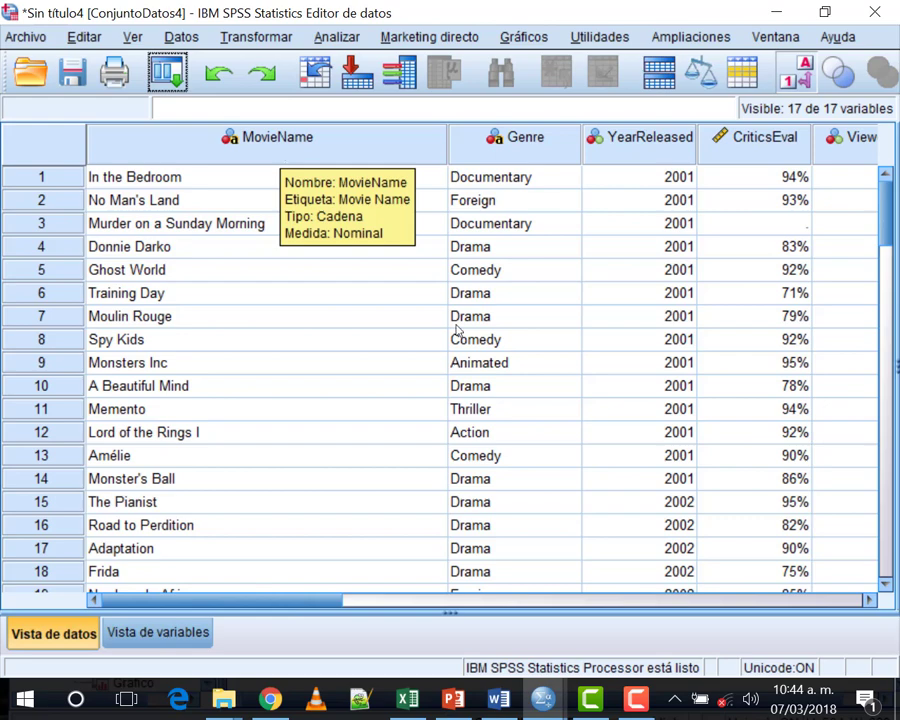
drag(291, 605, 330, 603)
click(386, 156)
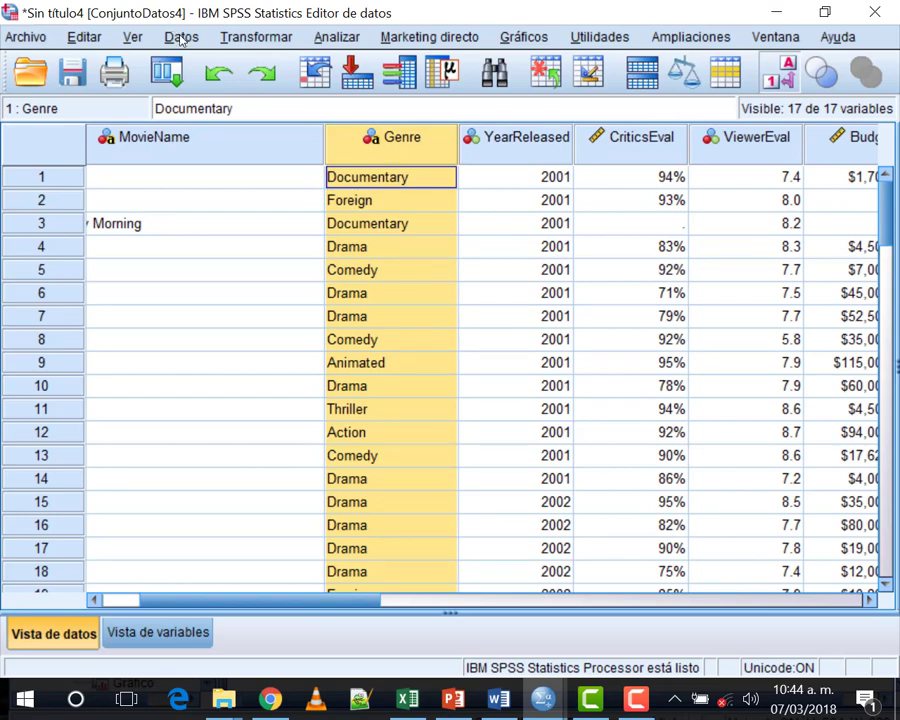
- Generate a simple bar chart with Genre on the X axis and Recuento as the statistic
click(525, 38)
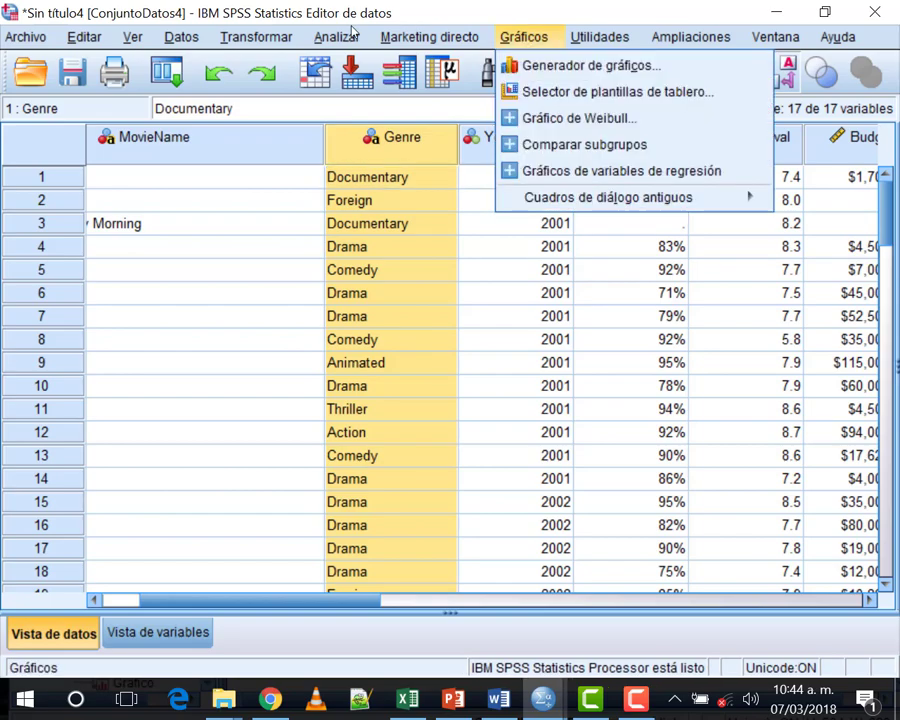
click(545, 64)
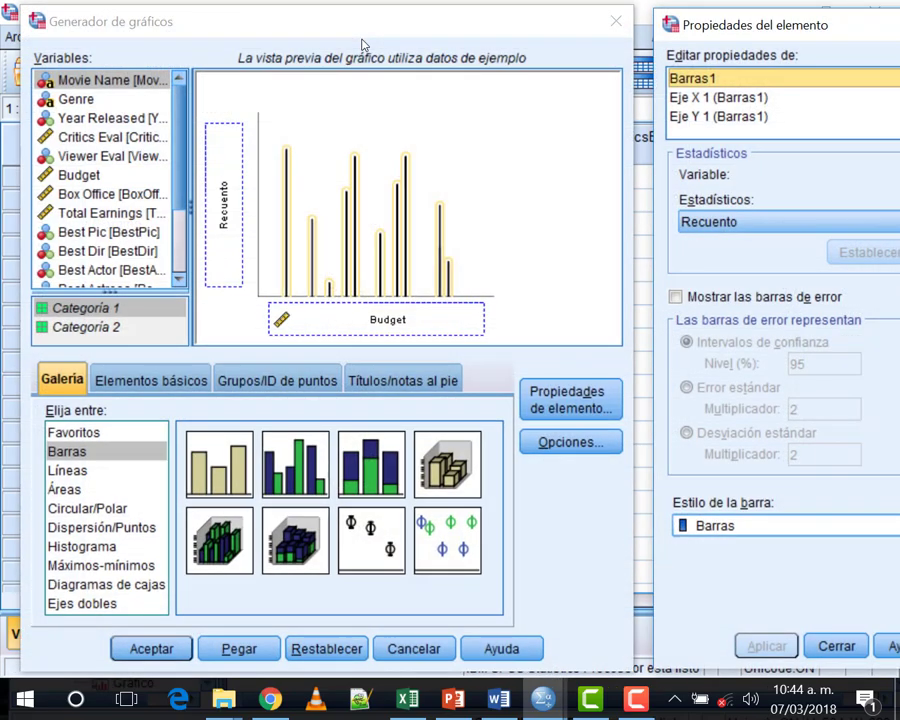
drag(219, 463, 256, 165)
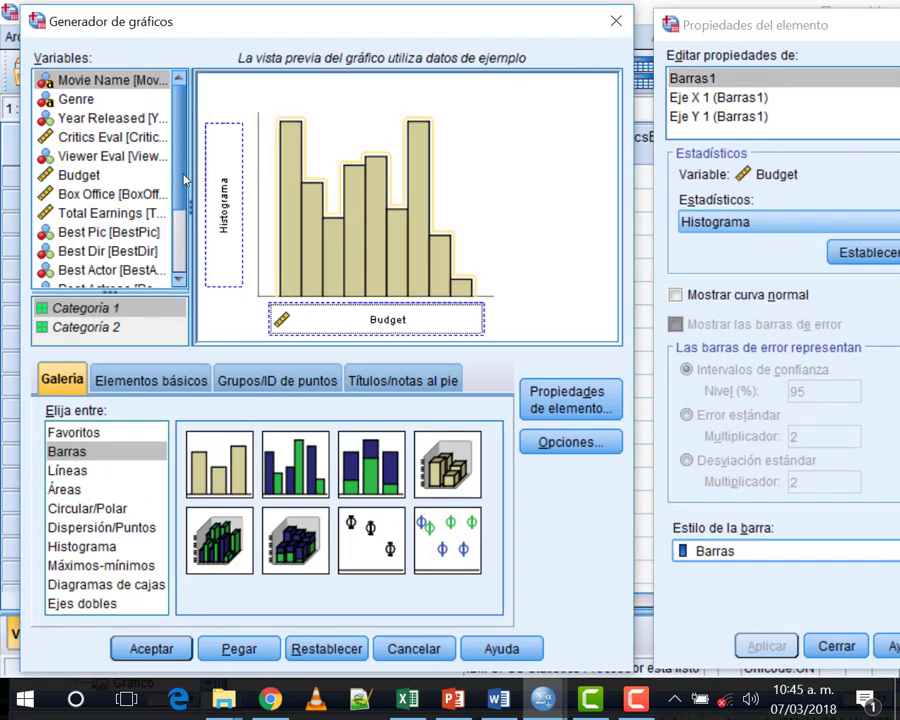
click(110, 100)
drag(95, 103, 372, 318)
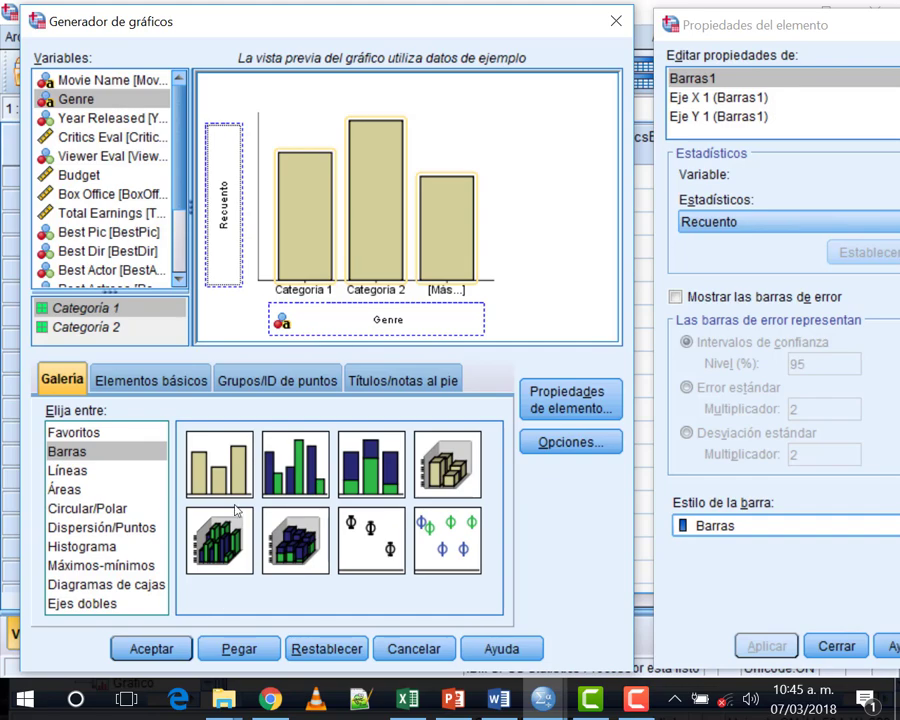
click(140, 648)
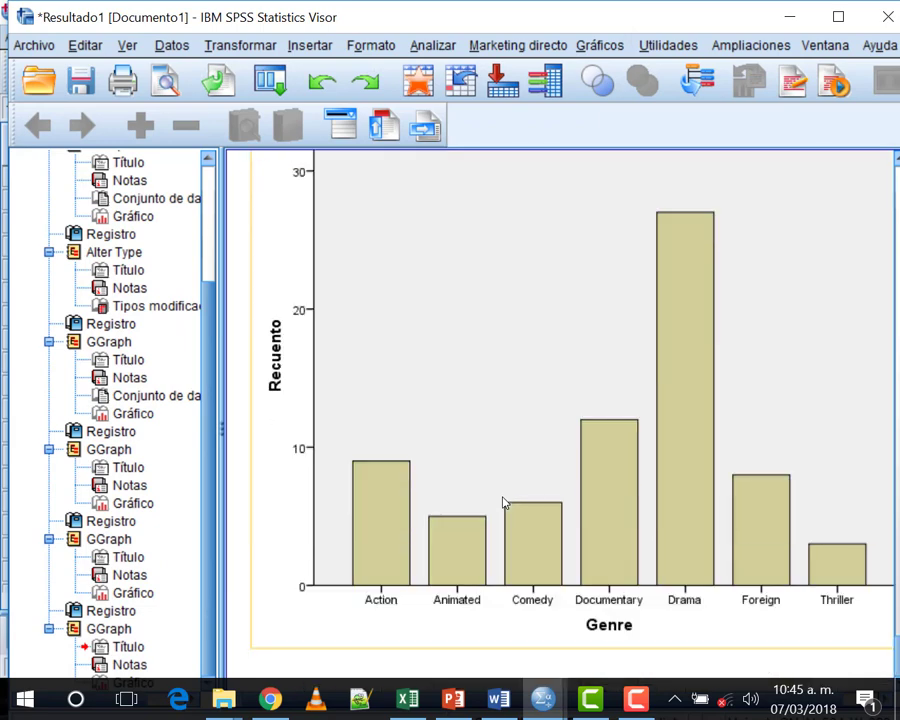
scroll(505, 503, up, 1)
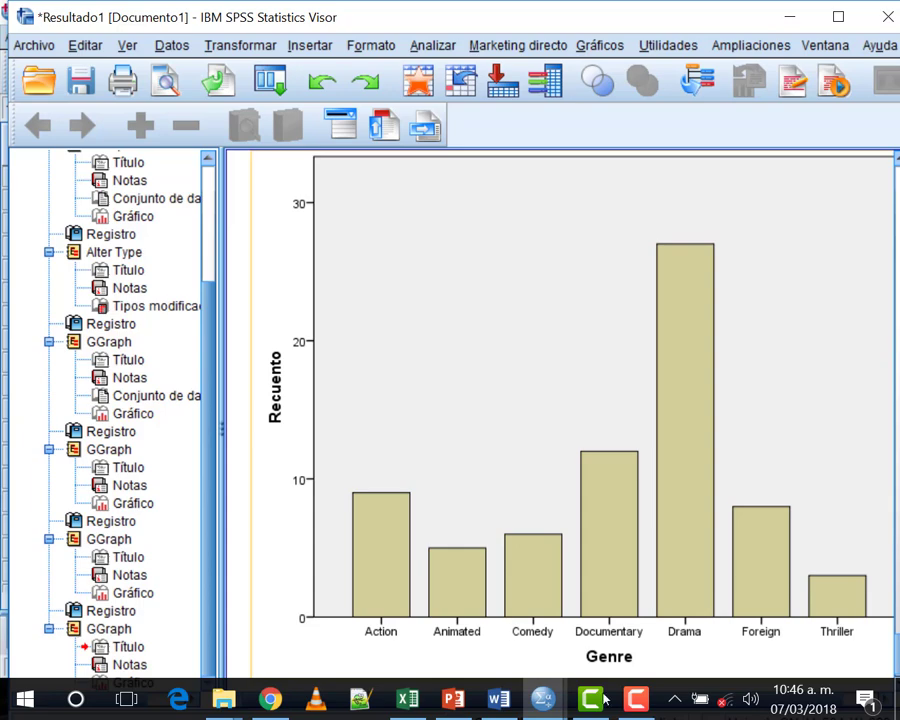
- Examine the Genre values in the Sin título4 dataset and the movie name of the comedy in row 5
mouse_move(547, 710)
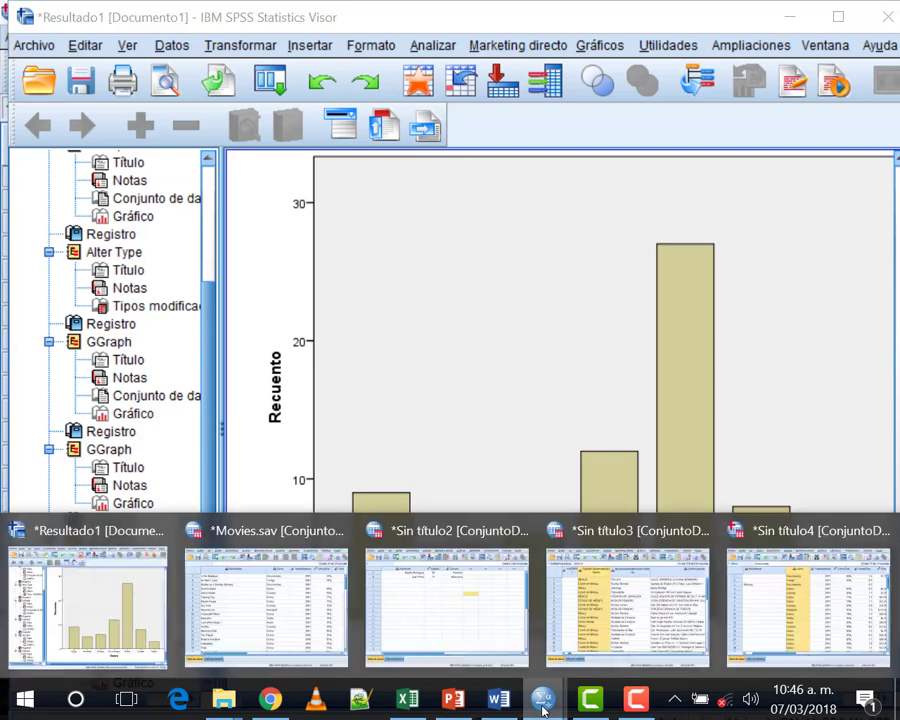
click(762, 600)
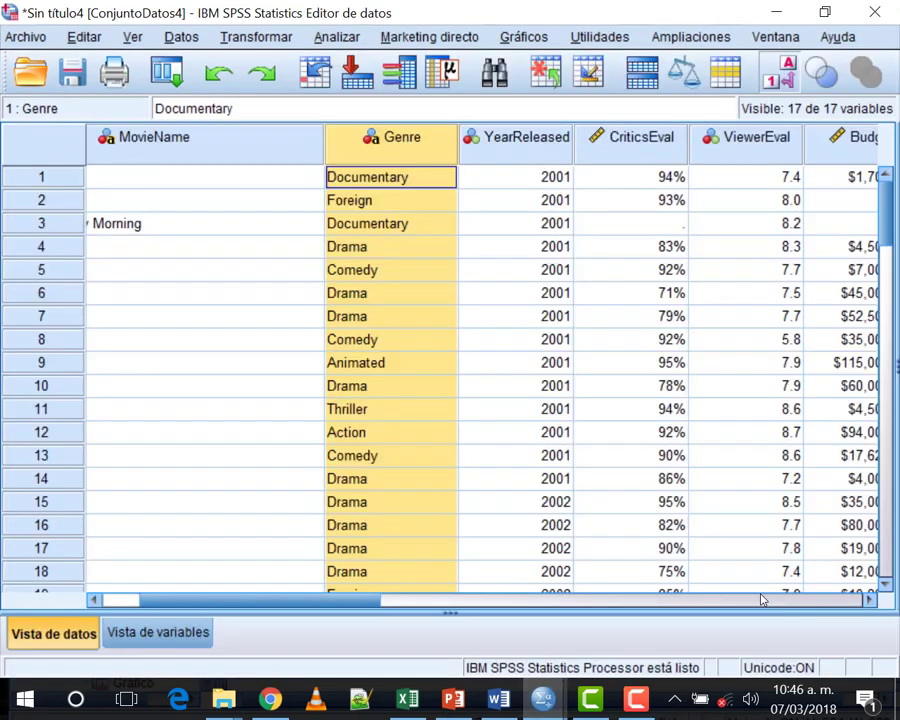
click(388, 269)
scroll(389, 268, down, 2)
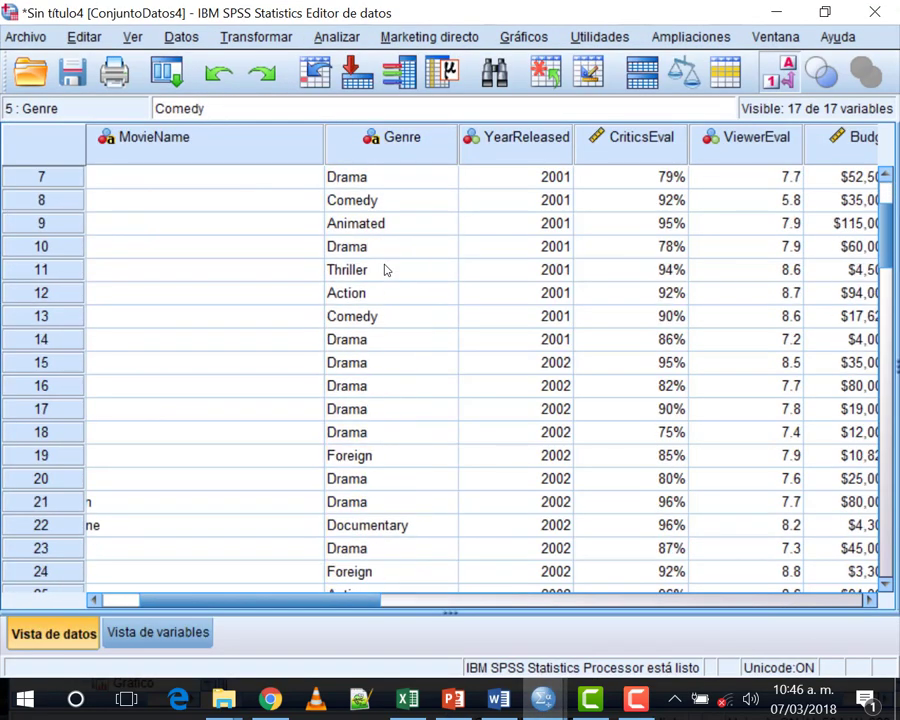
scroll(389, 268, up, 2)
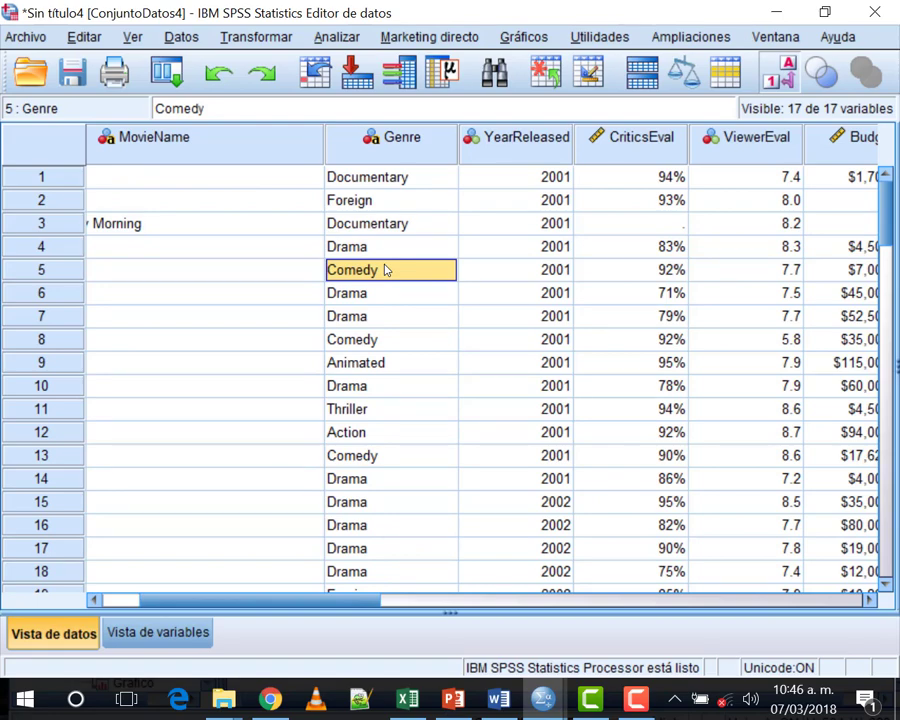
click(236, 269)
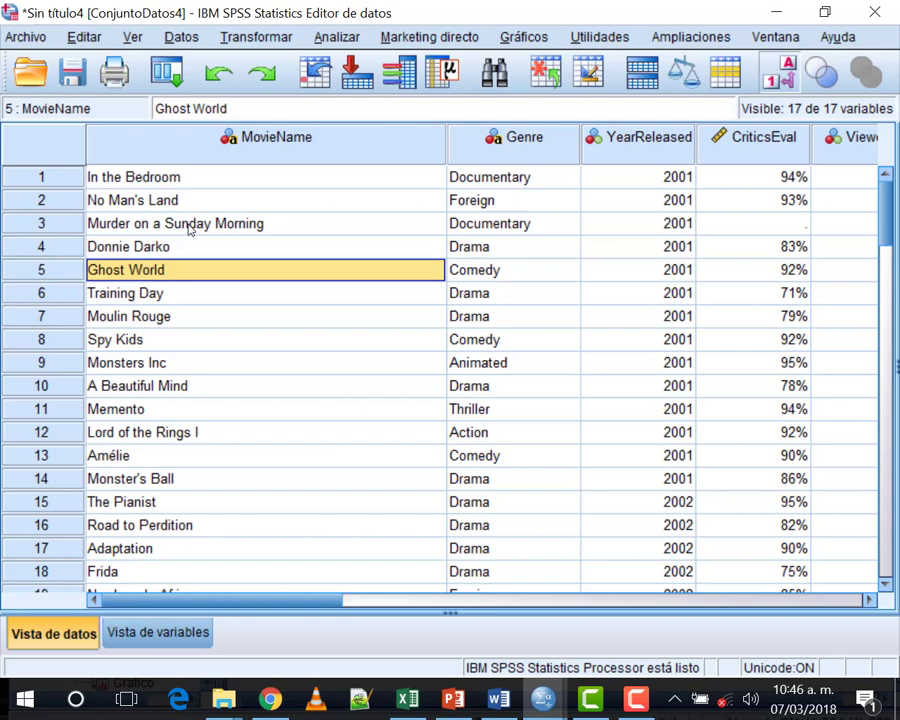
- Set up a simple bar chart in the chart builder with the Genre variable on the X axis
click(520, 134)
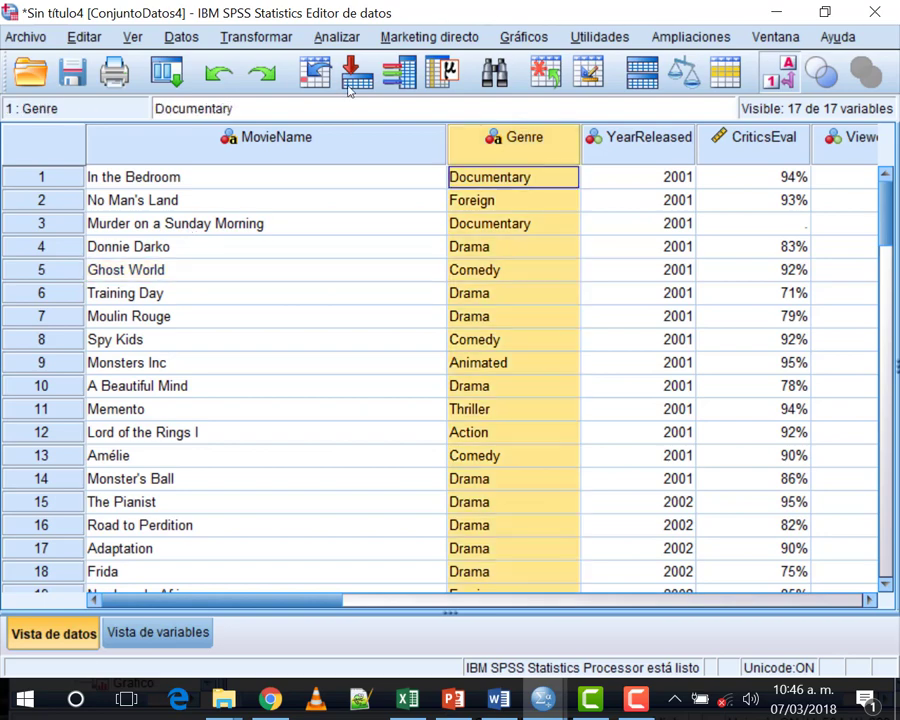
key(alt+g)
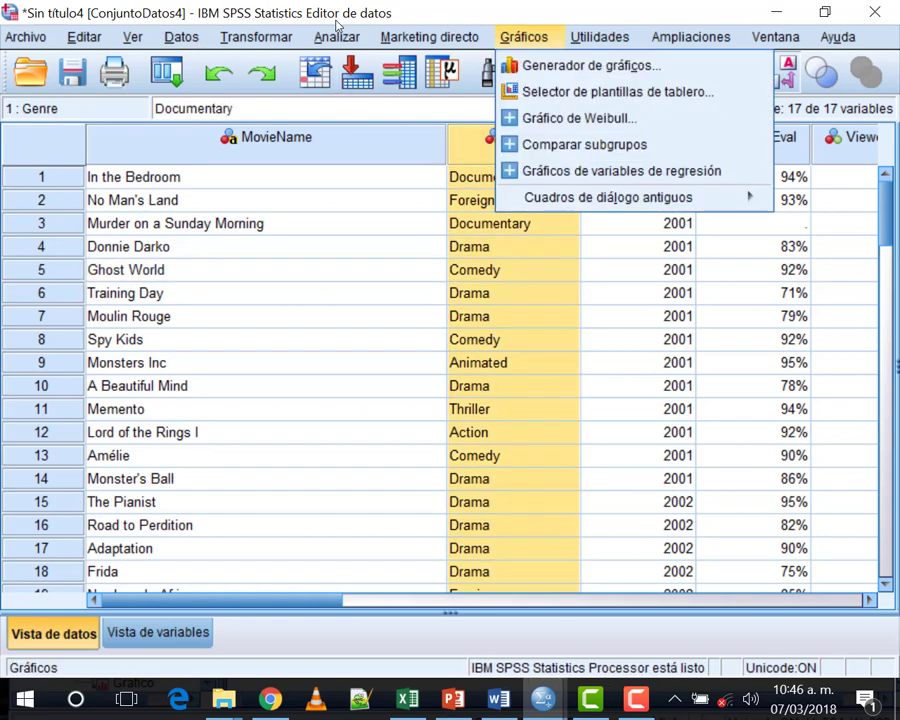
key(Down)
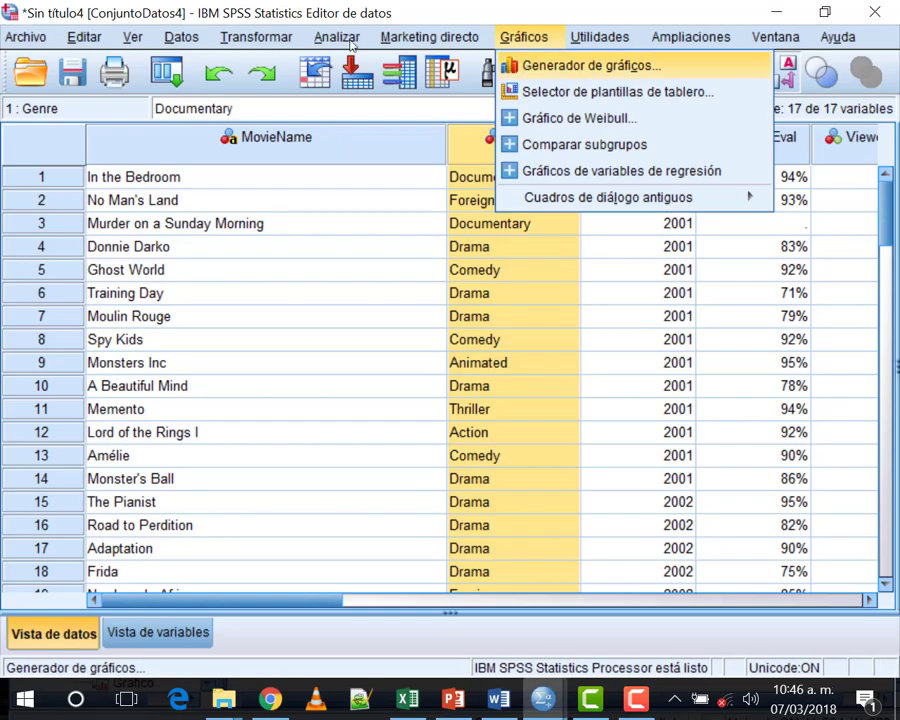
key(Return)
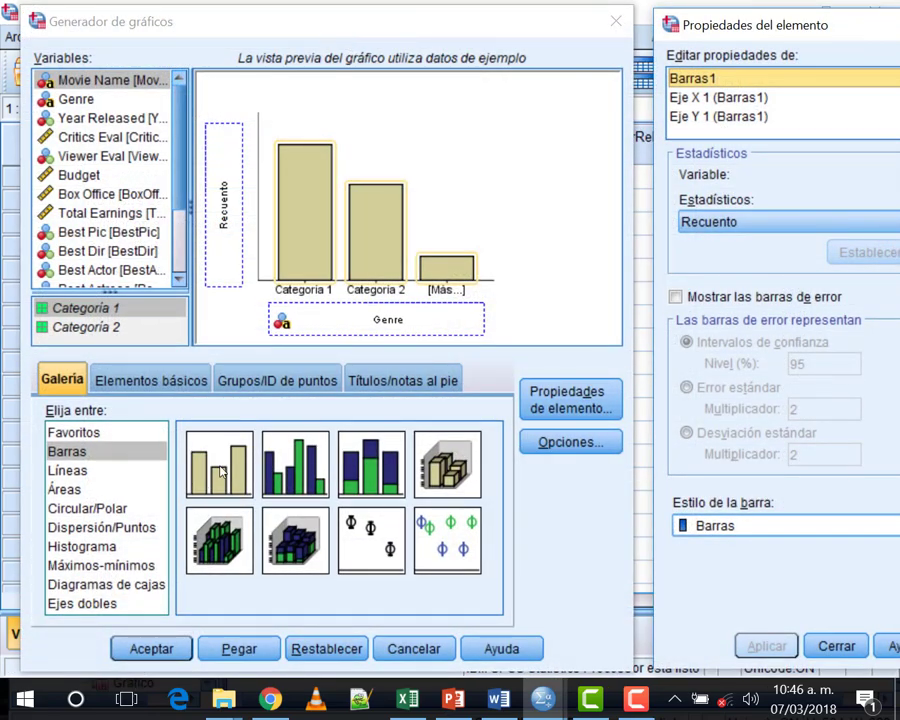
drag(220, 473, 248, 140)
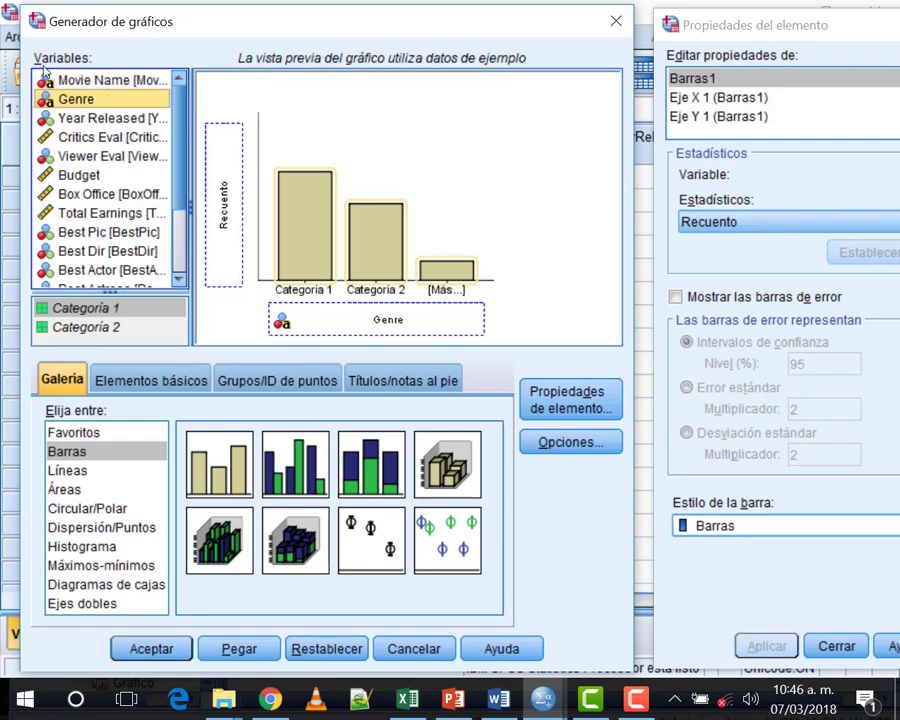
drag(75, 99, 410, 322)
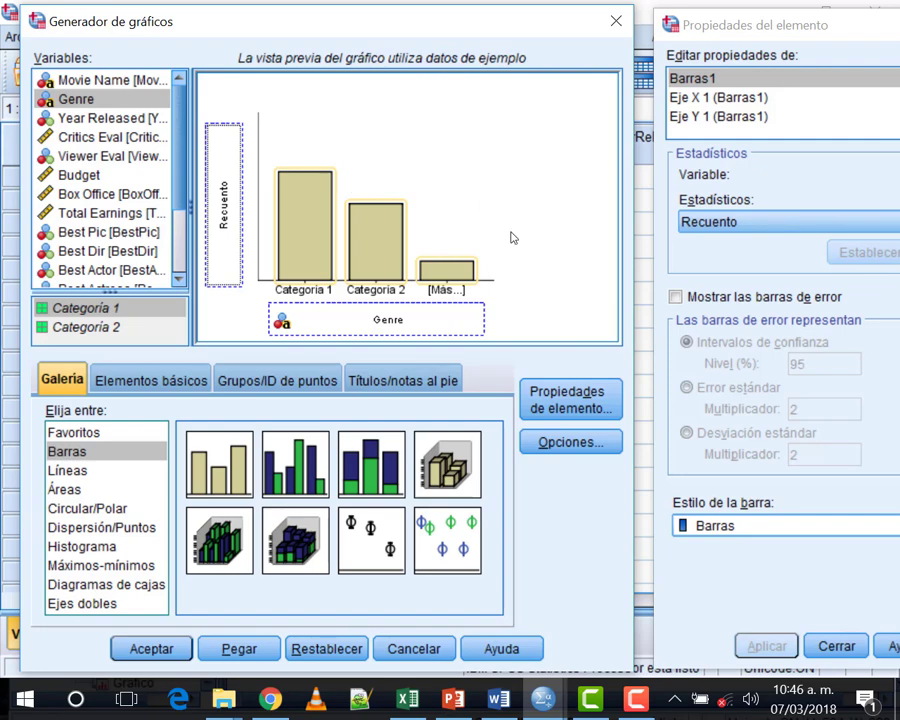
- Examine the statistics offered for the bars, from Recuento through Número dentro del rango
click(716, 222)
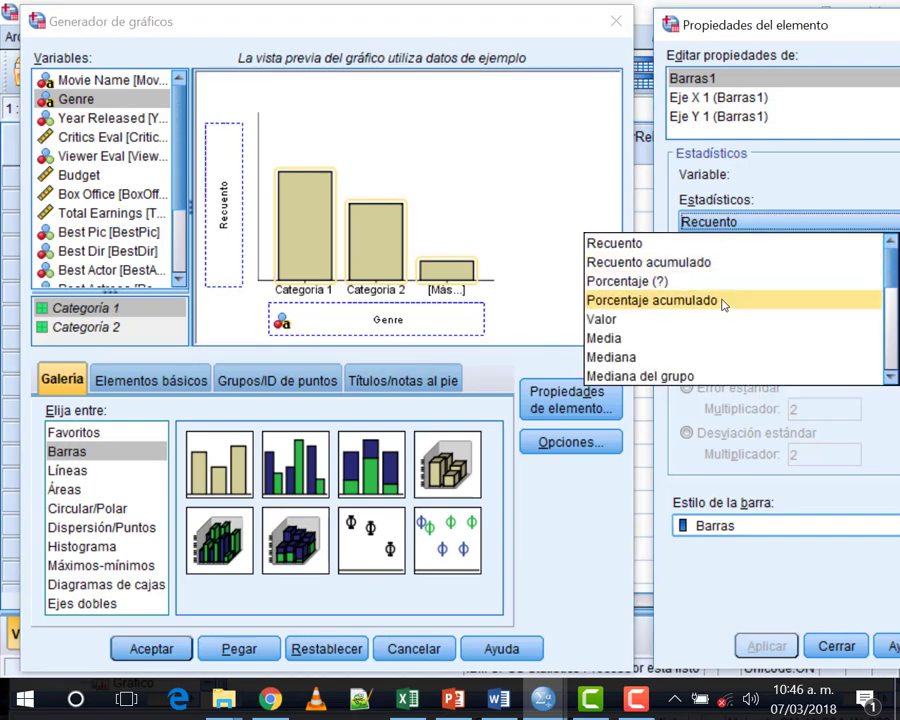
scroll(720, 300, down, 3)
scroll(722, 302, up, 3)
scroll(724, 304, down, 4)
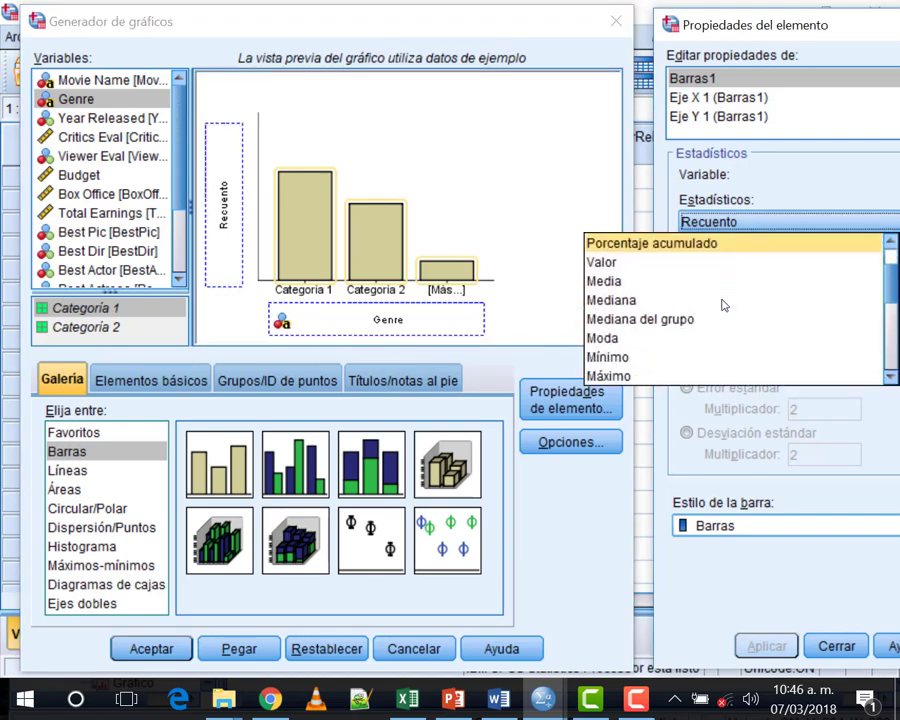
scroll(724, 304, down, 2)
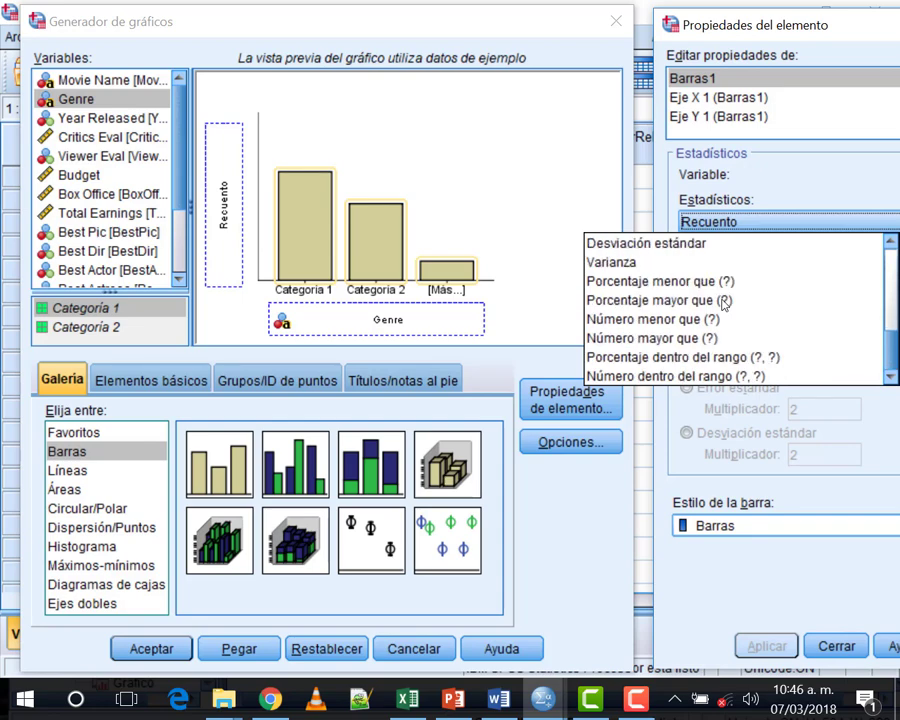
scroll(724, 304, up, 6)
scroll(724, 304, down, 3)
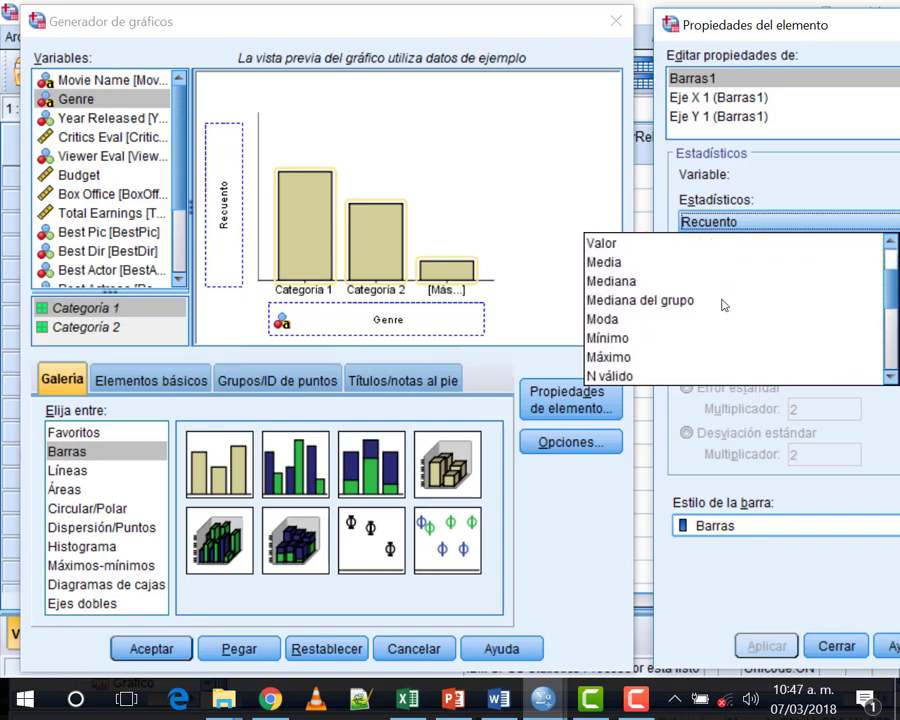
scroll(724, 304, down, 3)
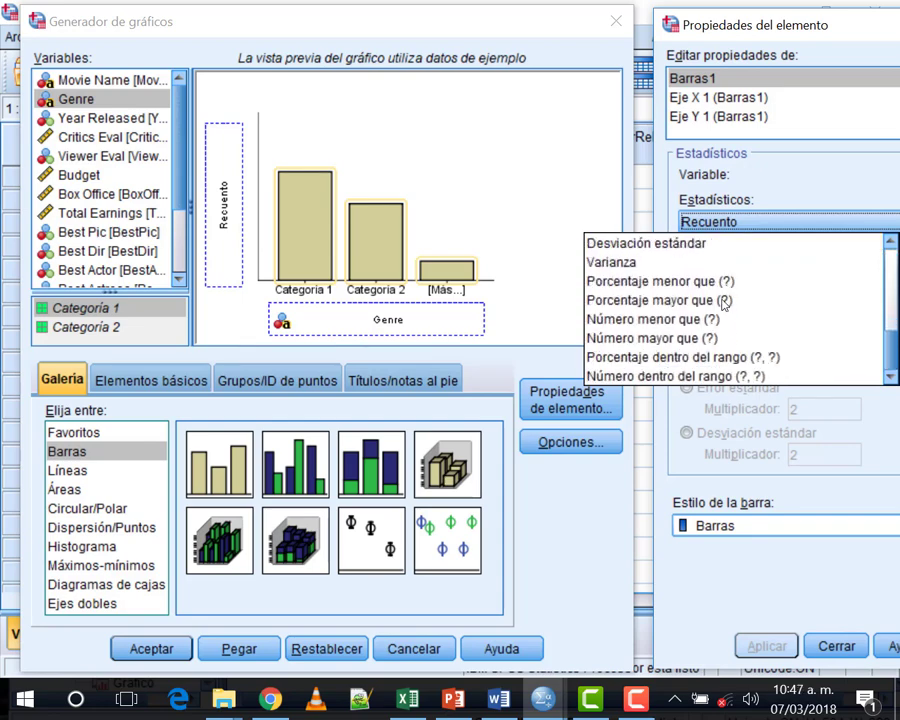
scroll(724, 304, up, 6)
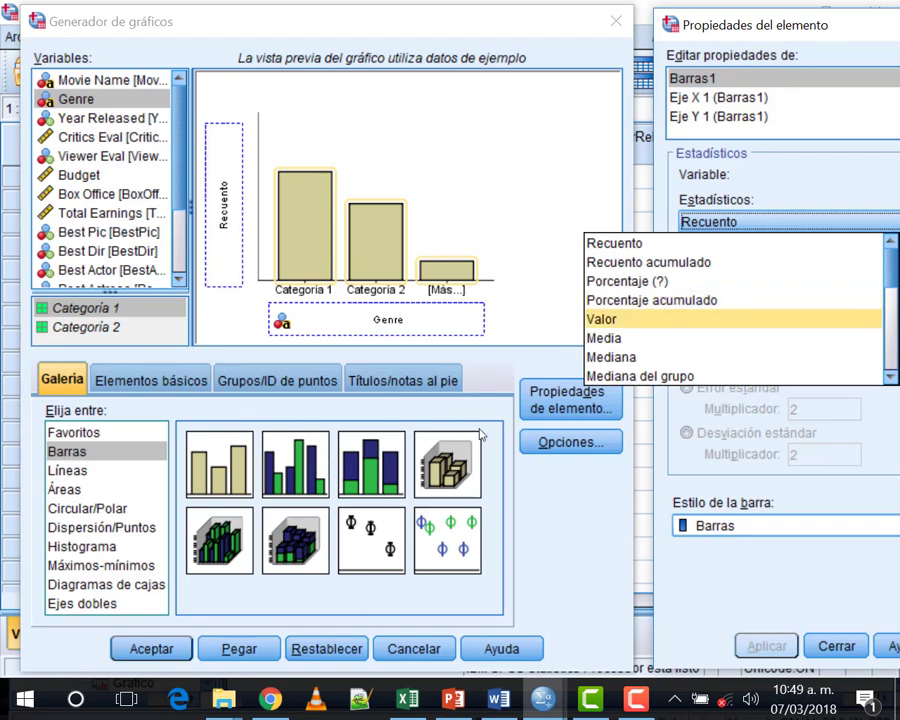
- Generate the simple bar chart of Genre and review it in the output
click(151, 649)
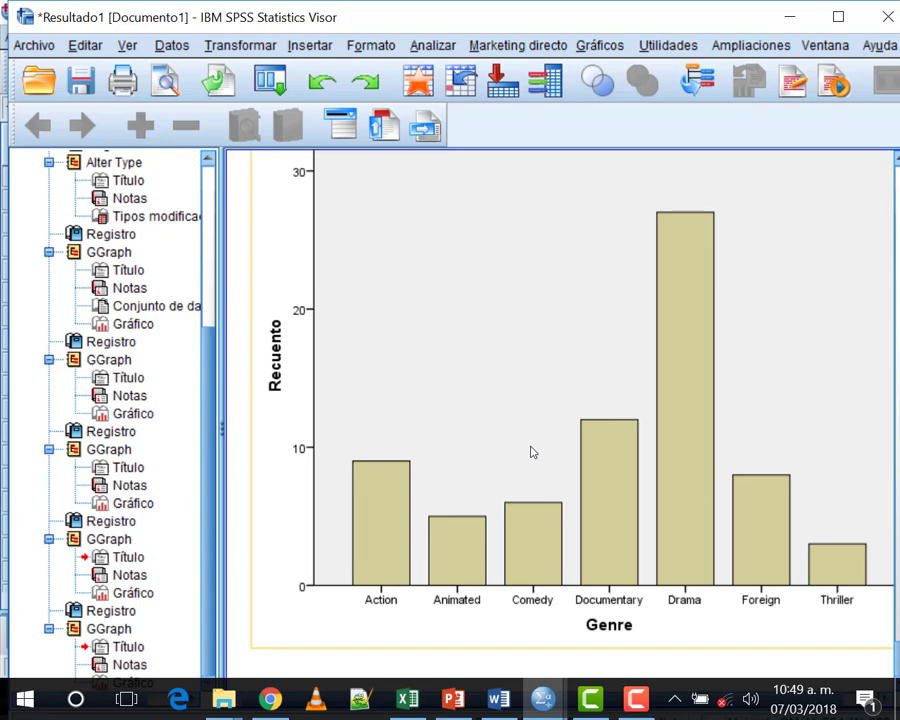
scroll(530, 450, up, 3)
scroll(530, 450, down, 3)
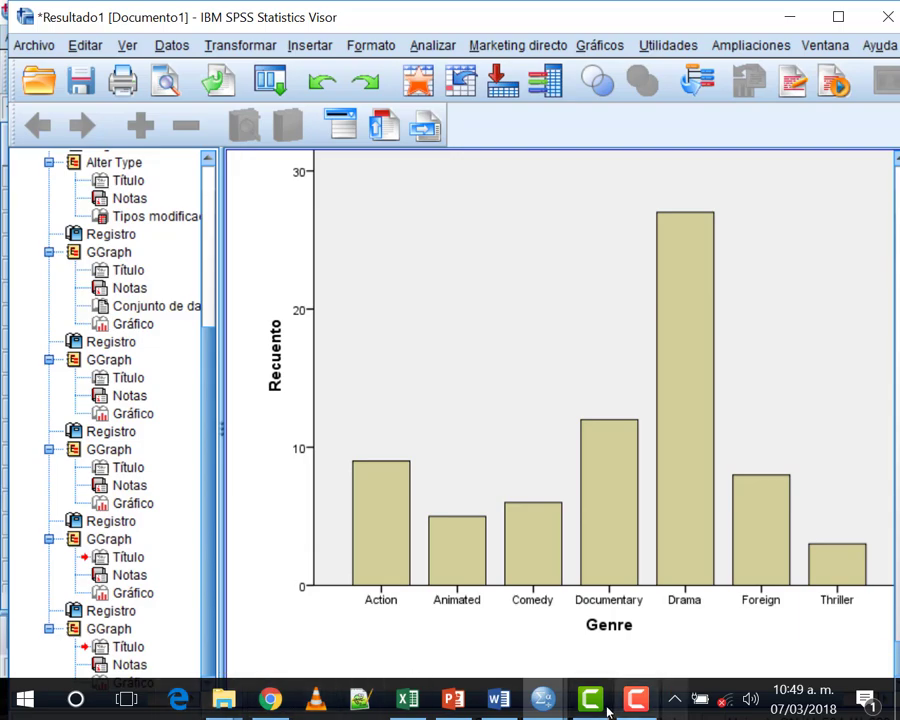
- Return to the Sin título4 dataset and examine the columns from YearReleased to TotalEarnings
mouse_move(551, 710)
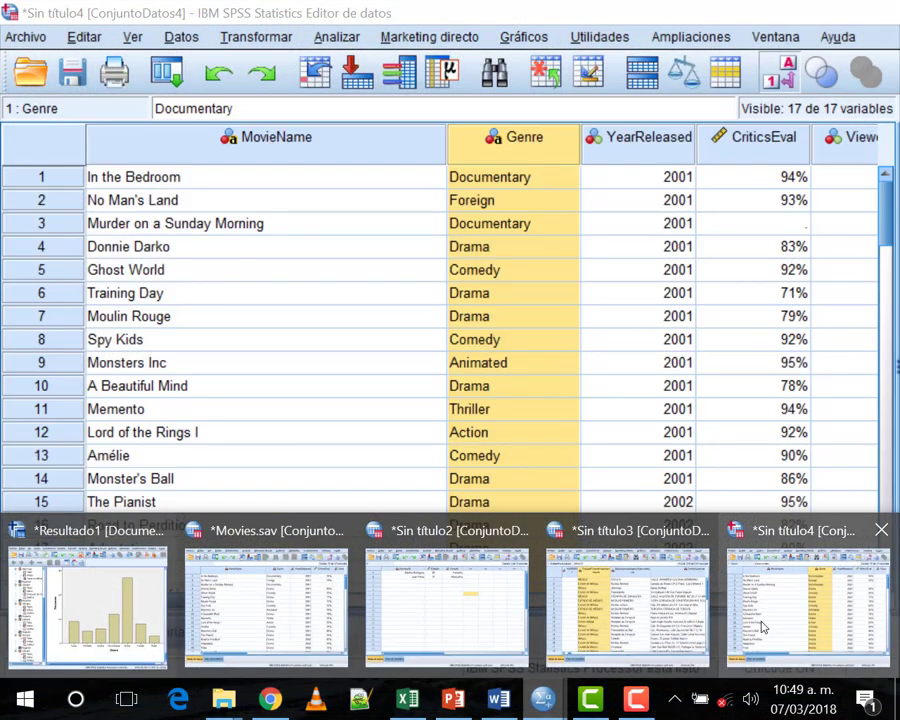
click(745, 612)
drag(311, 600, 455, 598)
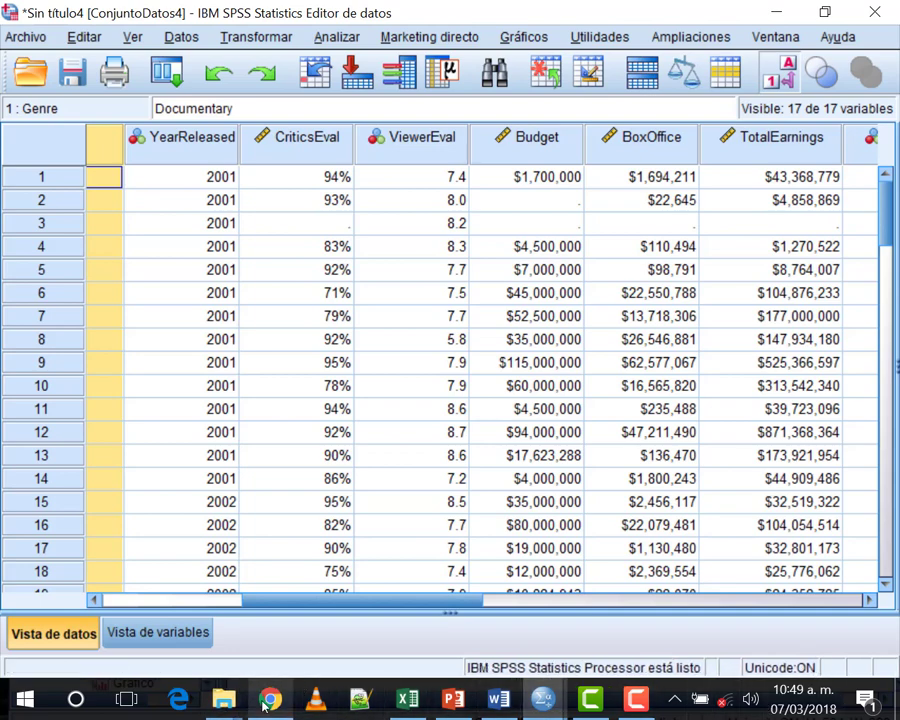
- Switch to the Resultado1 output, select the Genre bar chart and maximize the output window
mouse_move(540, 698)
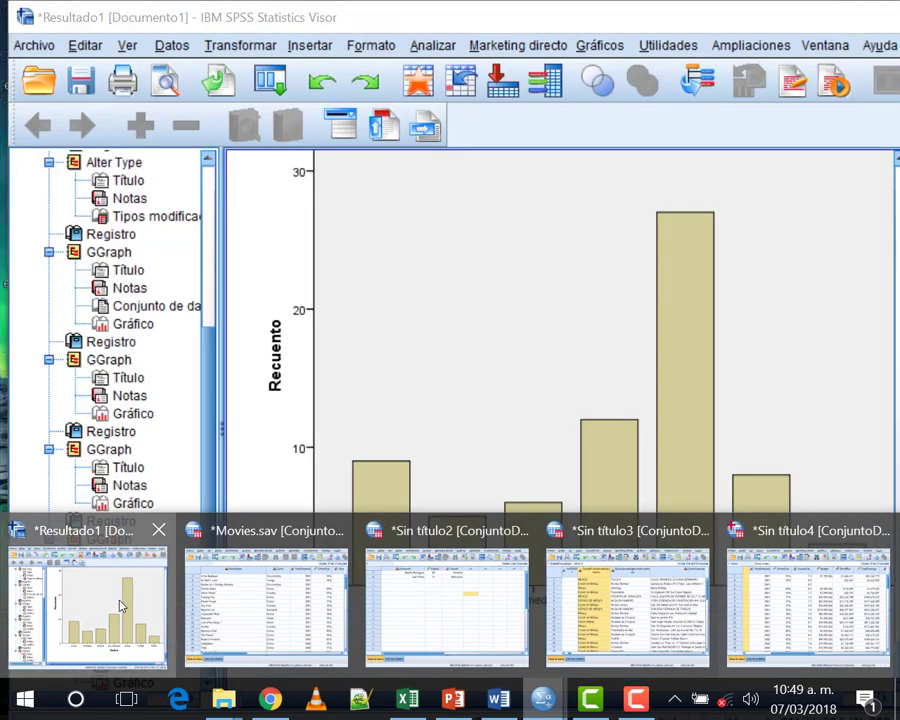
click(121, 598)
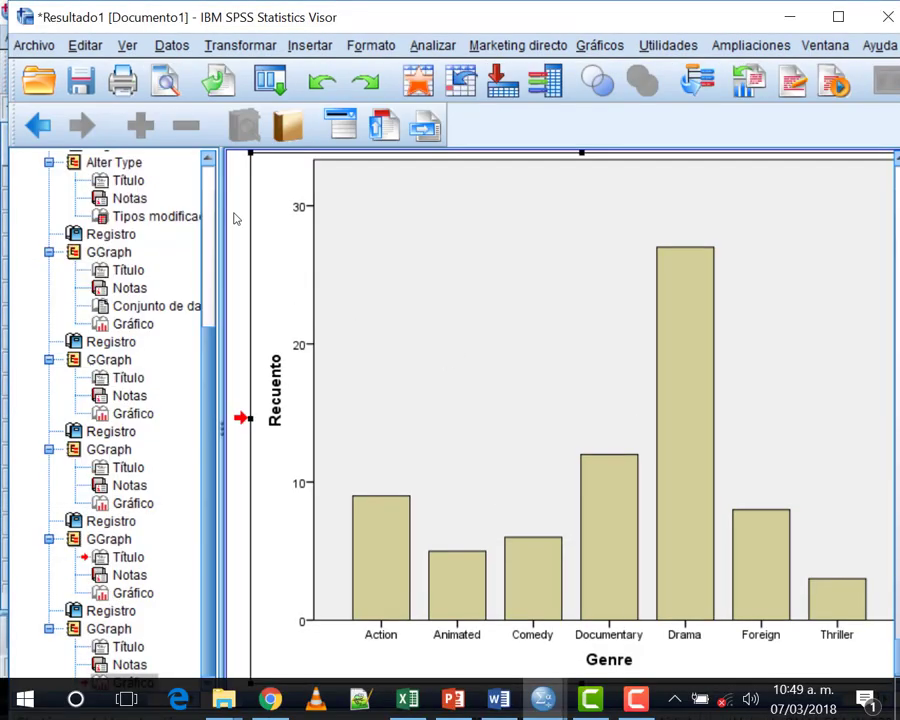
right_click(350, 320)
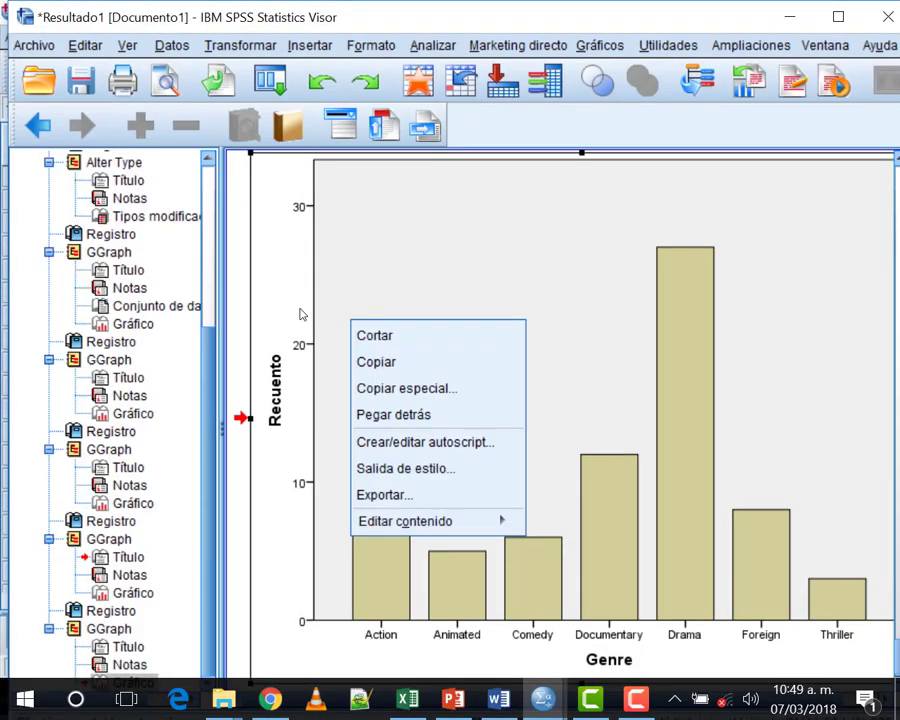
click(190, 183)
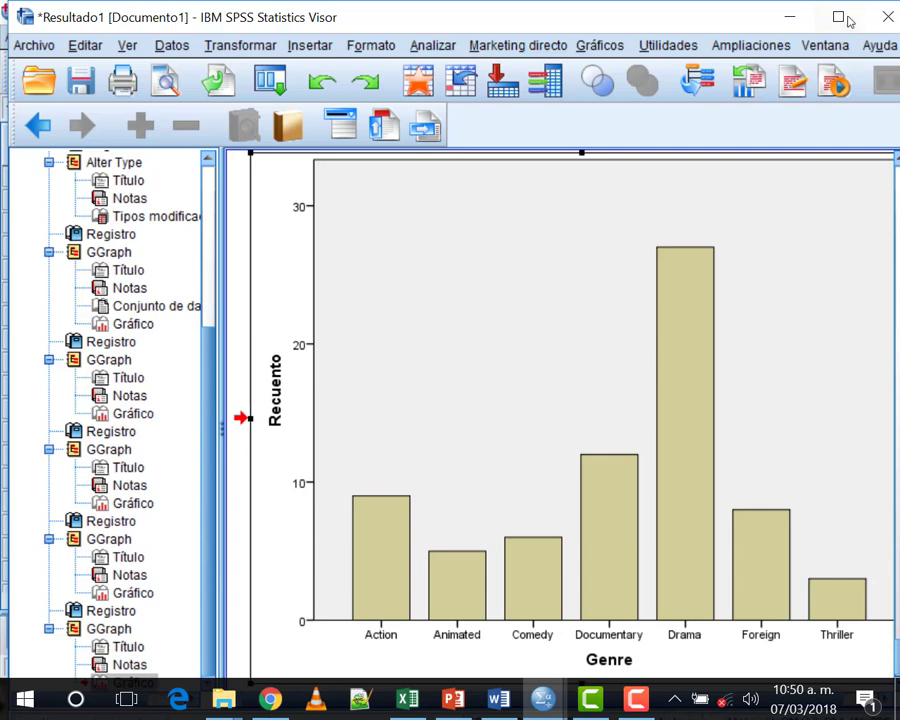
click(845, 18)
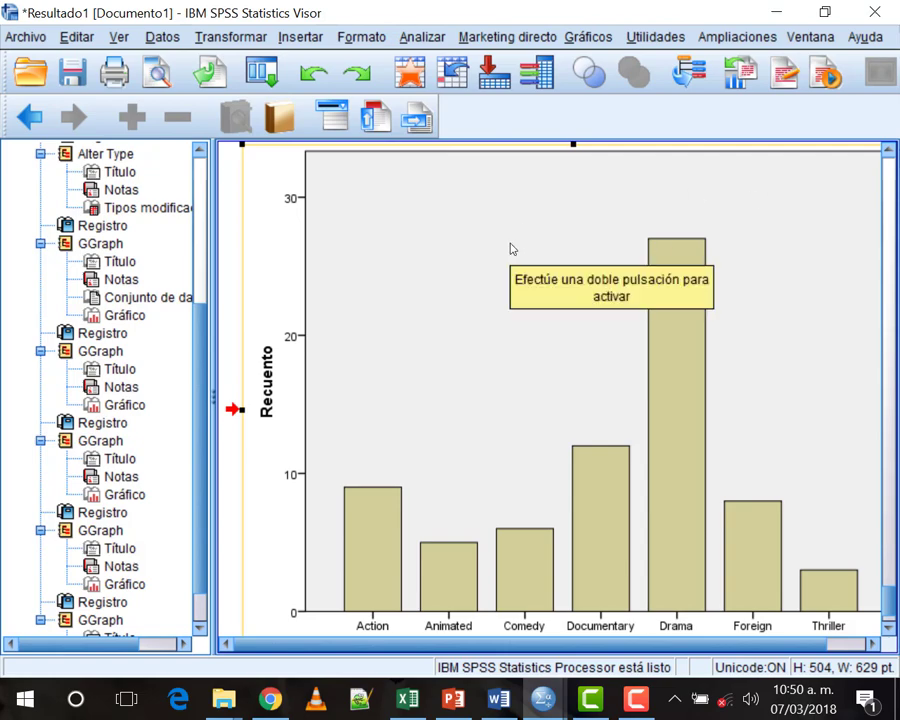
- Inspect the Genre bar chart in a maximized chart editor, close the editor and review the output around the chart
click(340, 168)
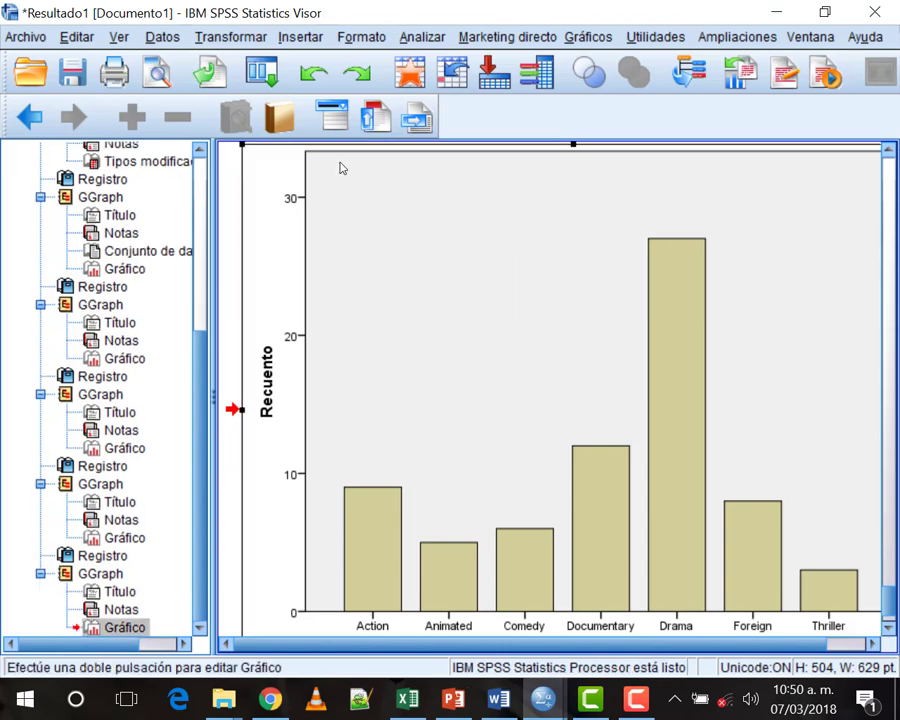
double_click(340, 168)
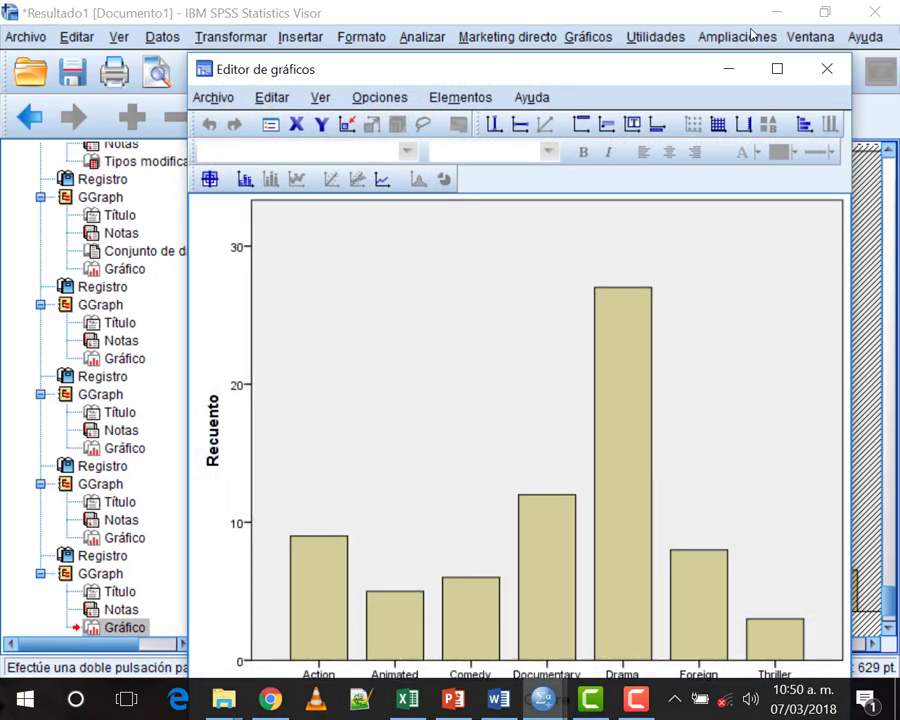
key(super+Up)
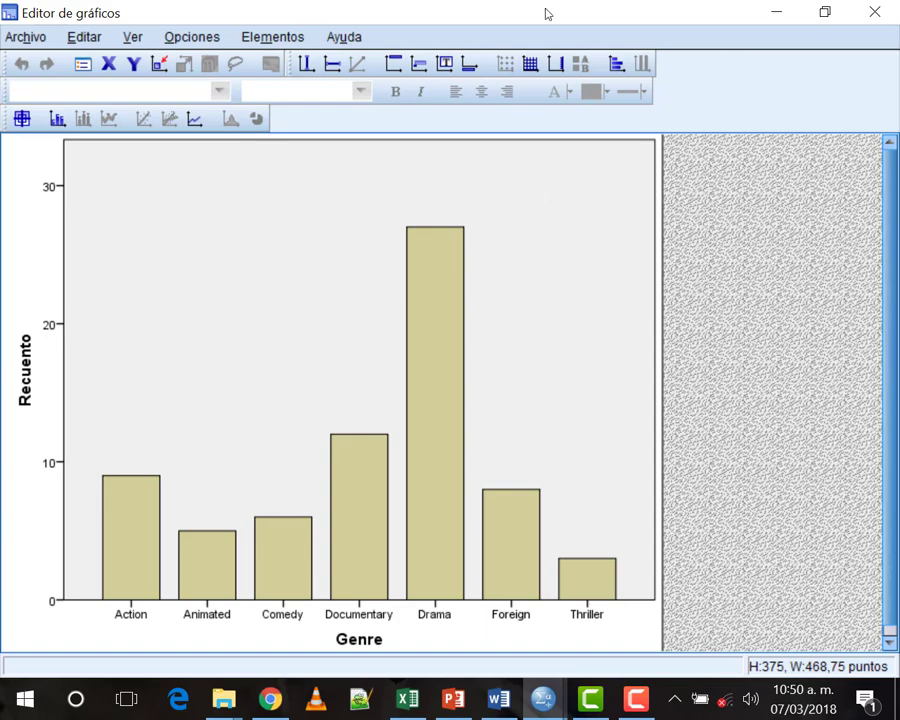
click(880, 12)
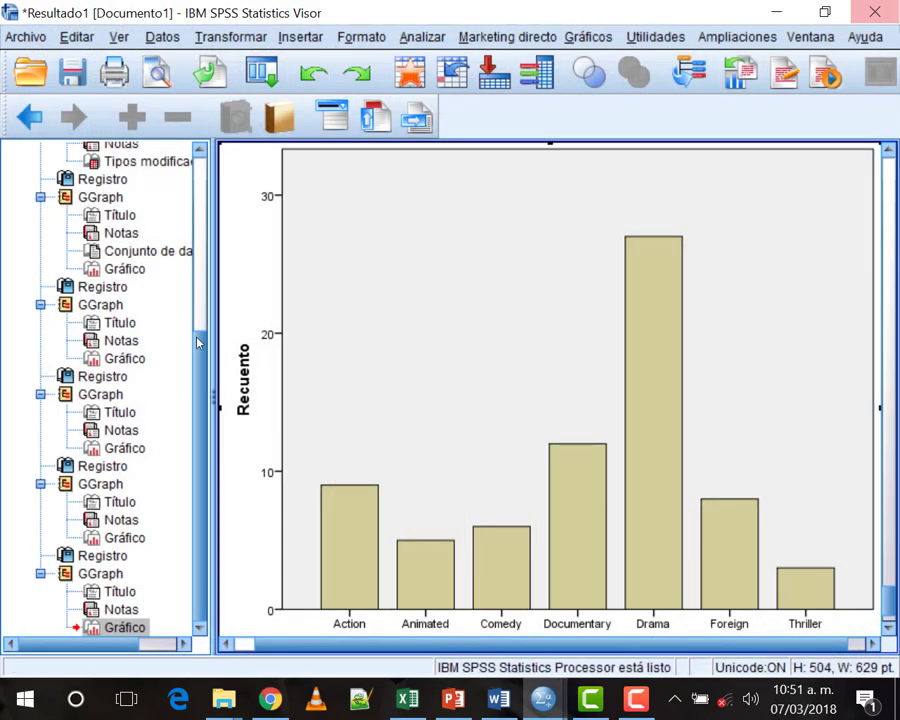
scroll(366, 394, up, 3)
scroll(381, 404, down, 5)
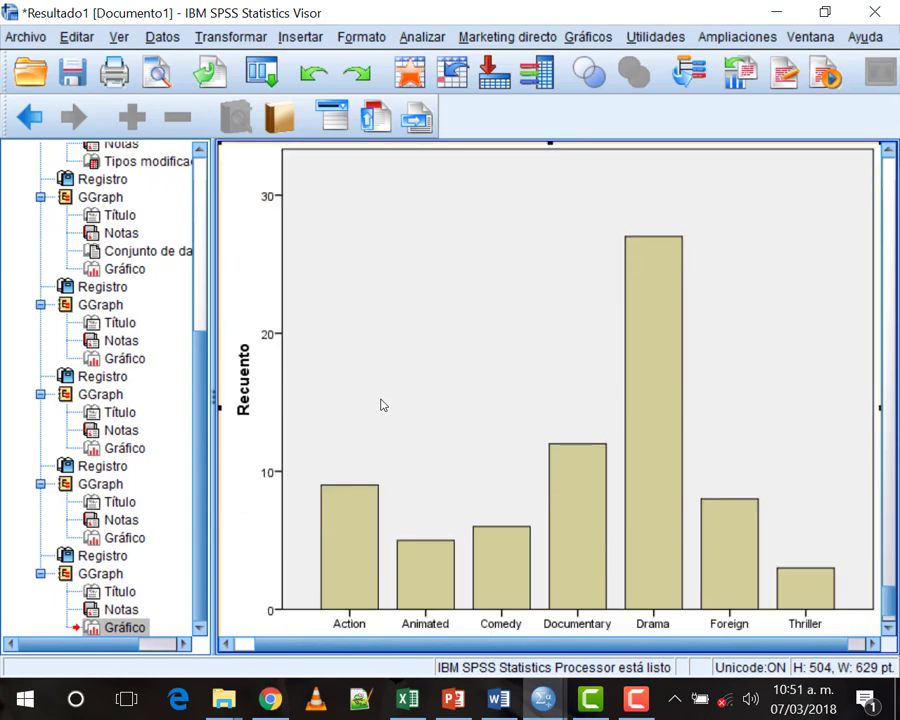
scroll(380, 404, up, 3)
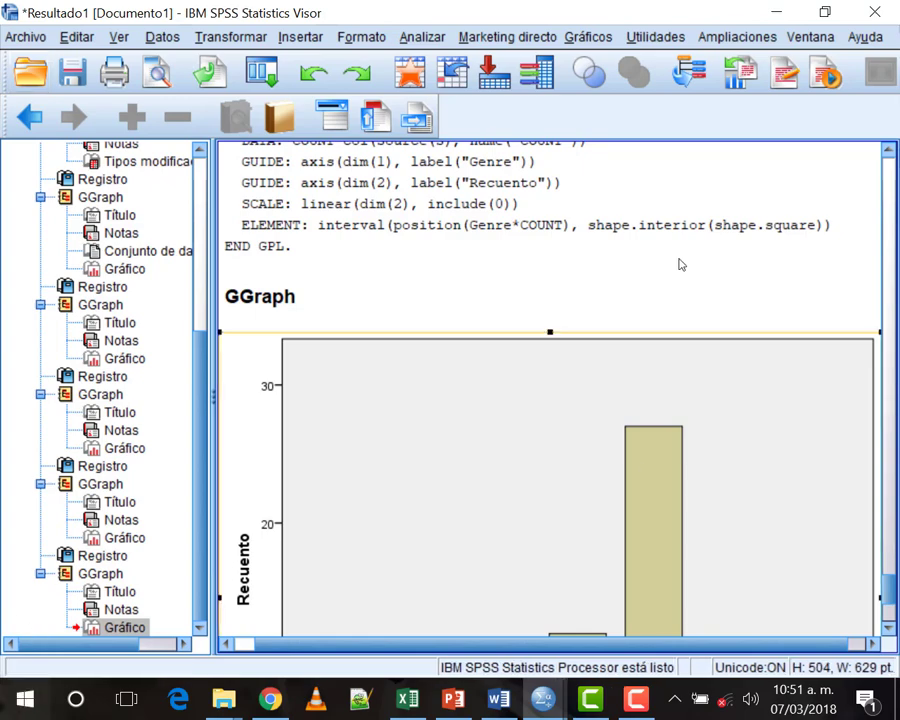
- Reopen the Genre chart in the chart editor and move the editor, output and dataset windows aside to view what lies behind them
double_click(293, 258)
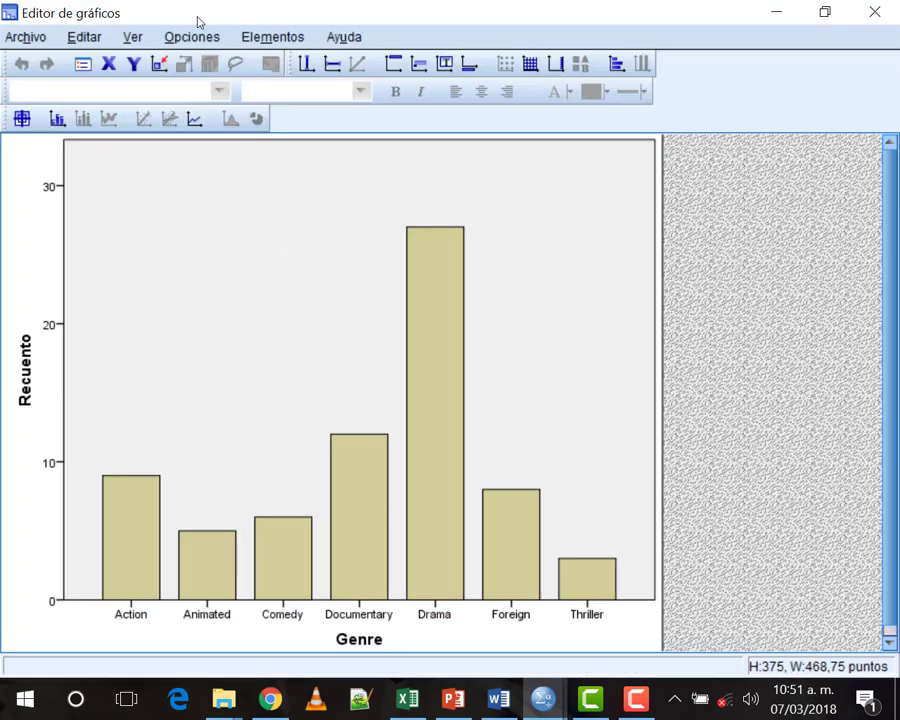
double_click(198, 20)
drag(293, 112, 240, 205)
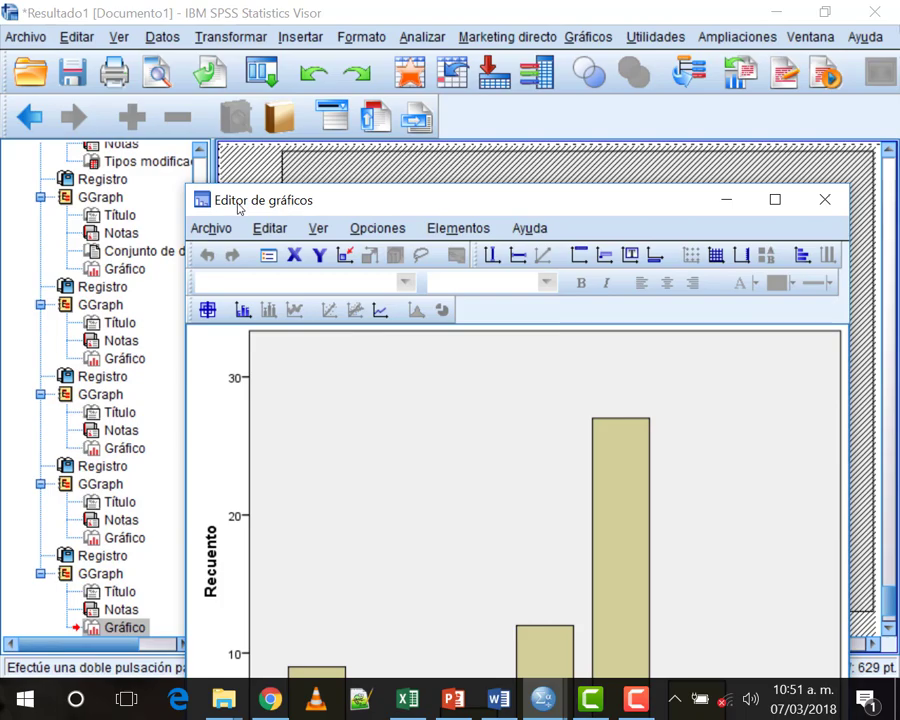
key(alt+F4)
double_click(237, 8)
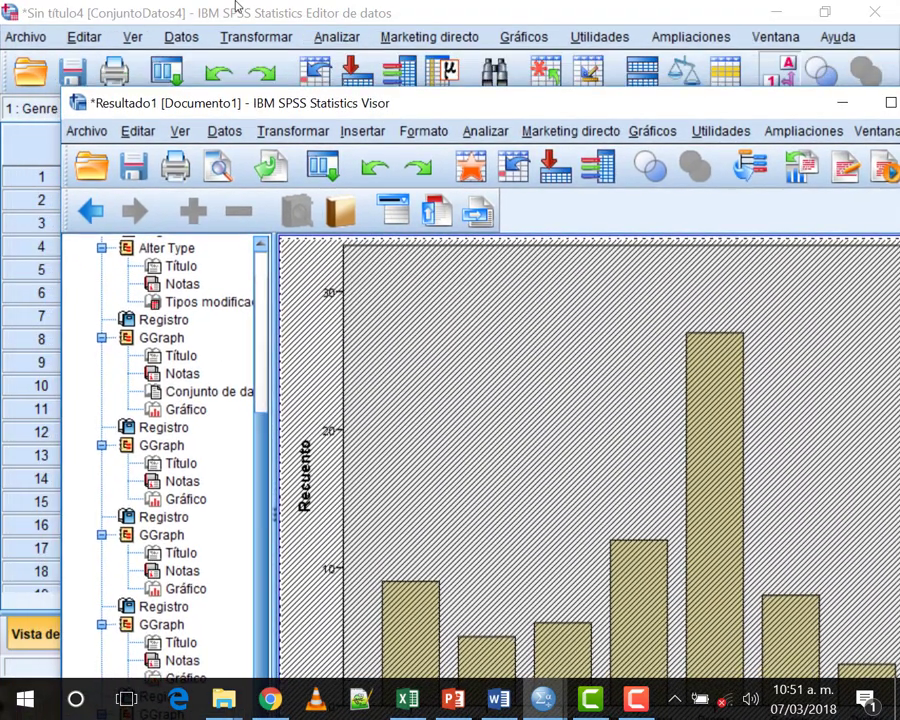
drag(237, 8, 156, 114)
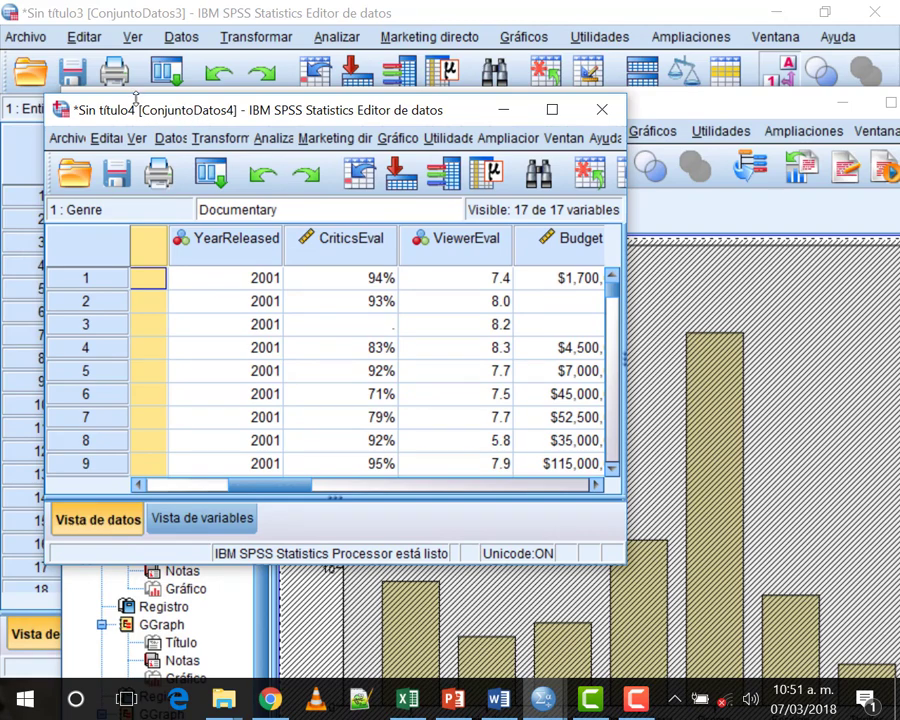
drag(340, 113, 360, 220)
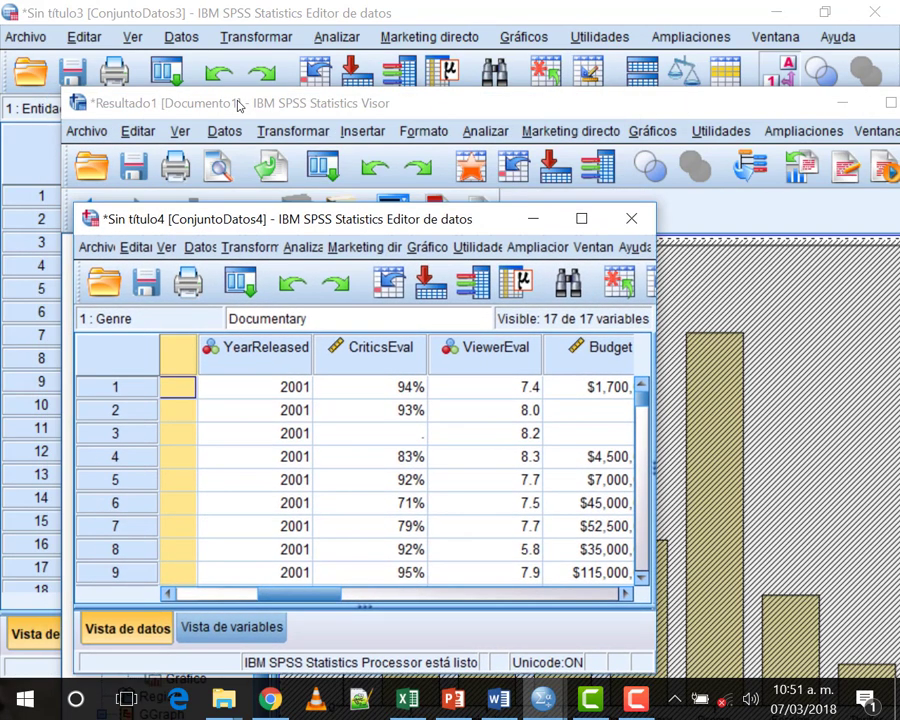
- Maximize the Resultado1 output window and open the Genre bar chart in a maximized chart editor
click(148, 106)
drag(148, 106, 100, 8)
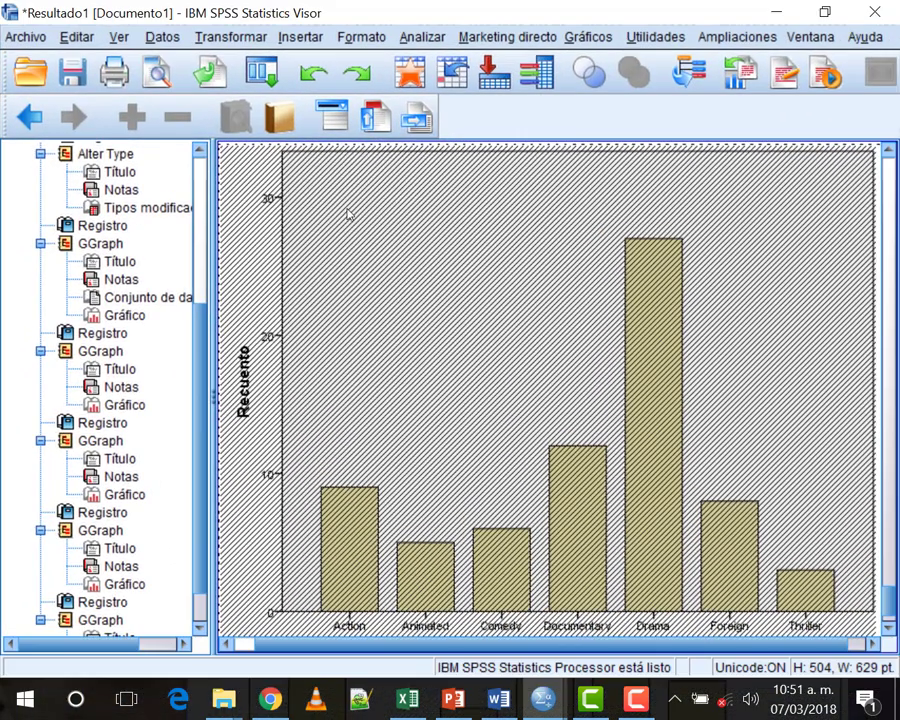
double_click(348, 214)
drag(348, 206, 280, 108)
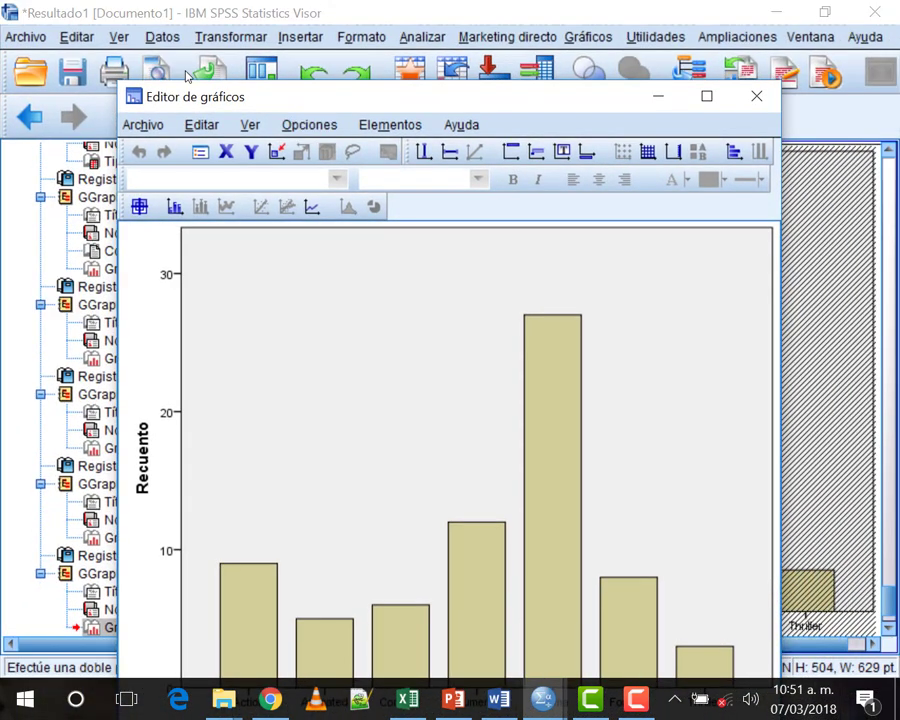
drag(187, 76, 186, 2)
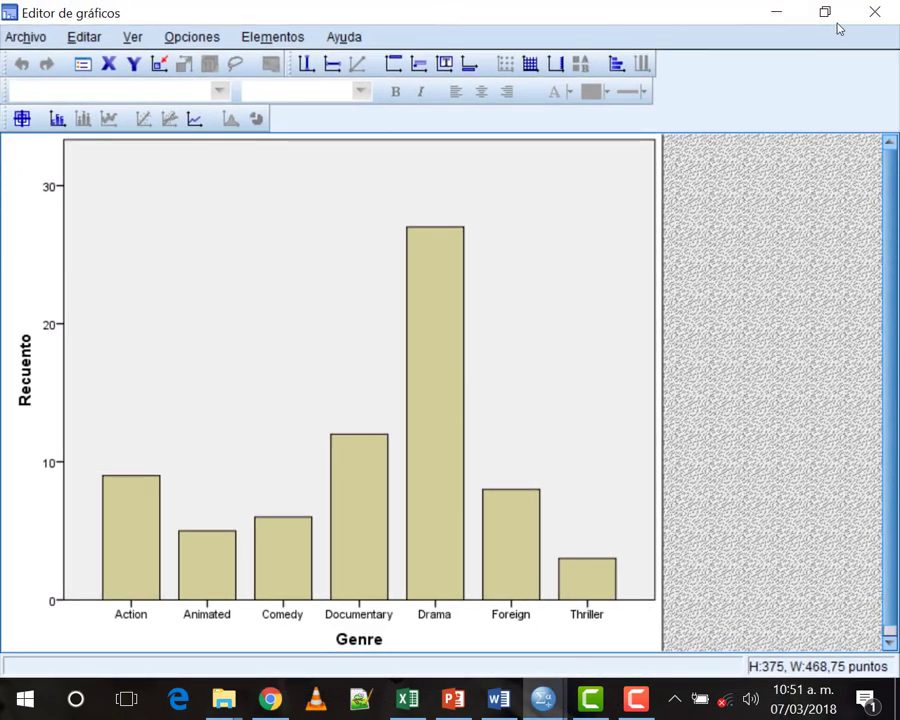
- Close and reopen the Genre chart in the chart editor, select all its bars and open their properties
key(alt+F4)
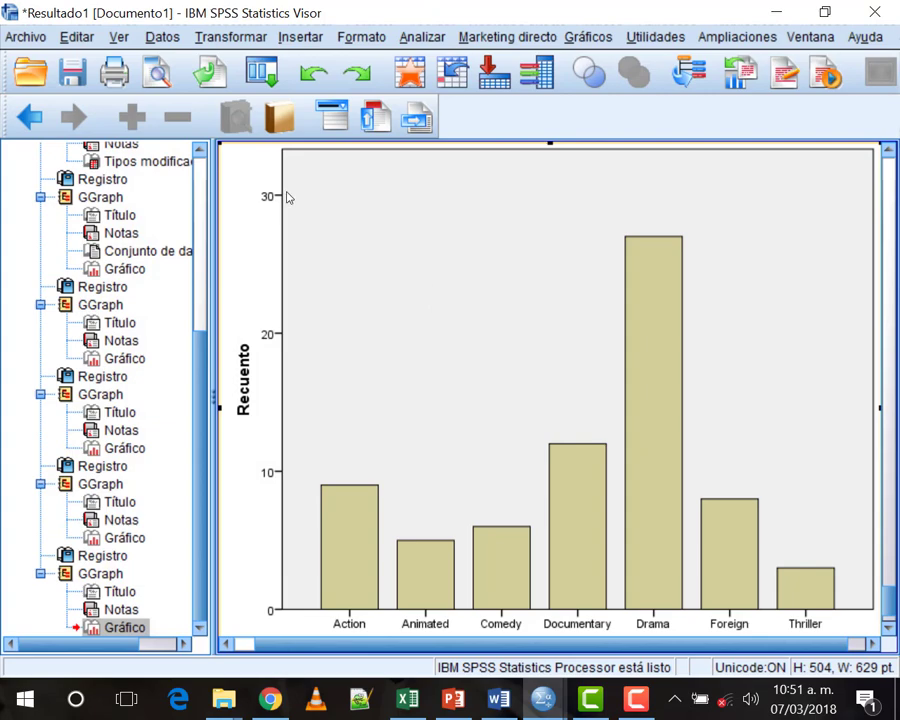
double_click(287, 197)
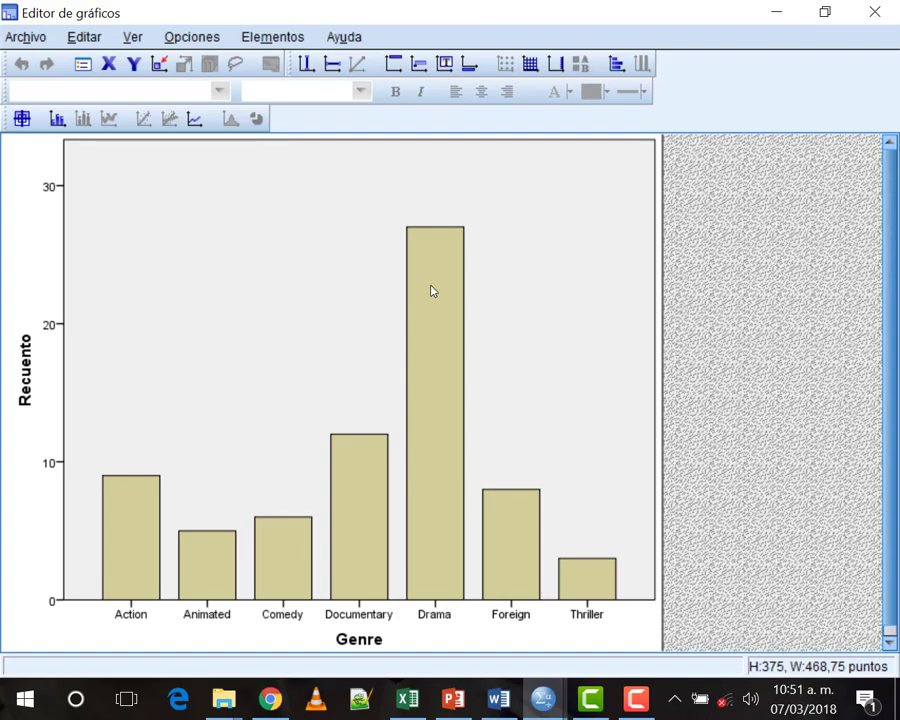
click(444, 352)
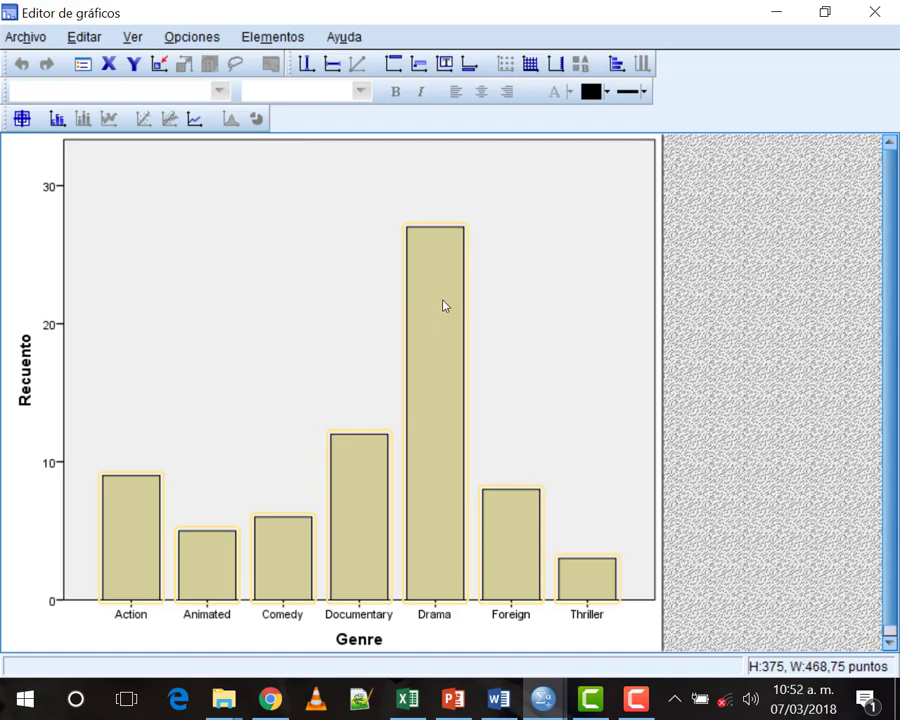
double_click(441, 309)
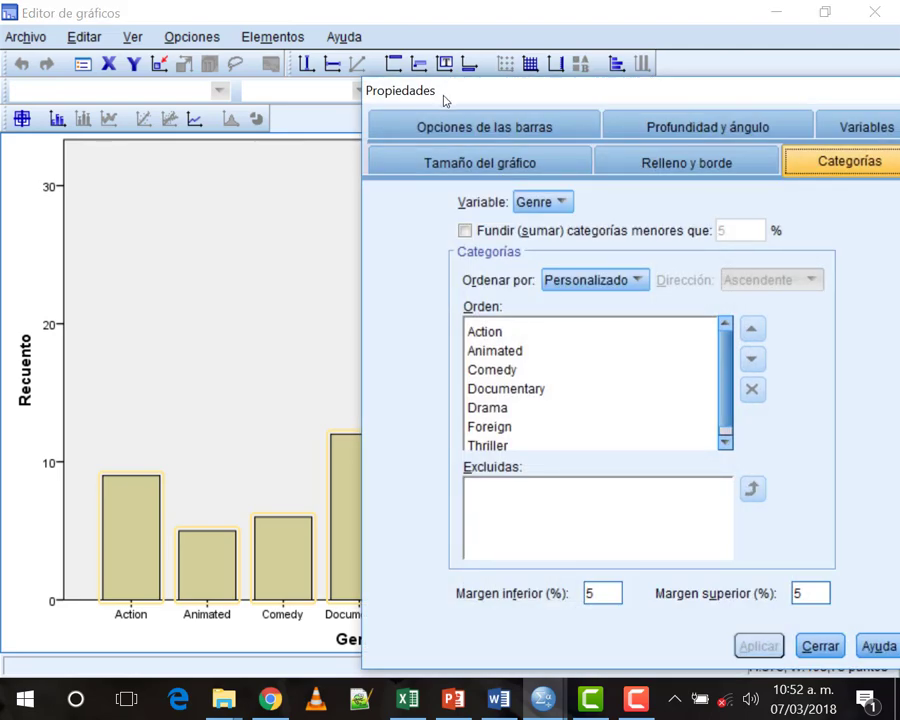
drag(456, 97, 229, 67)
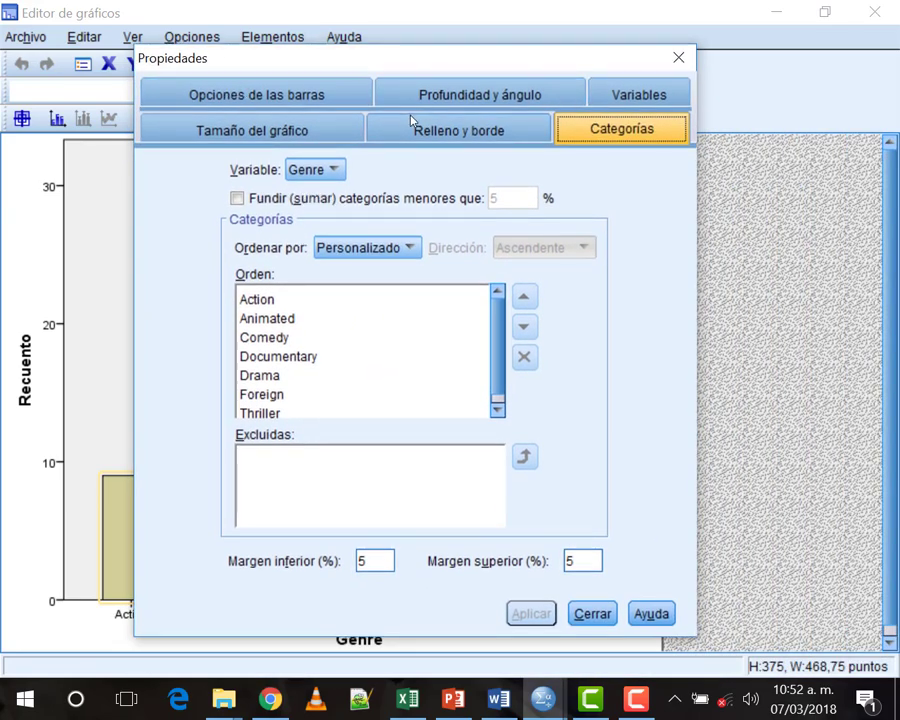
- Look through the bars' properties for bar options, variables, chart size and categories
click(196, 88)
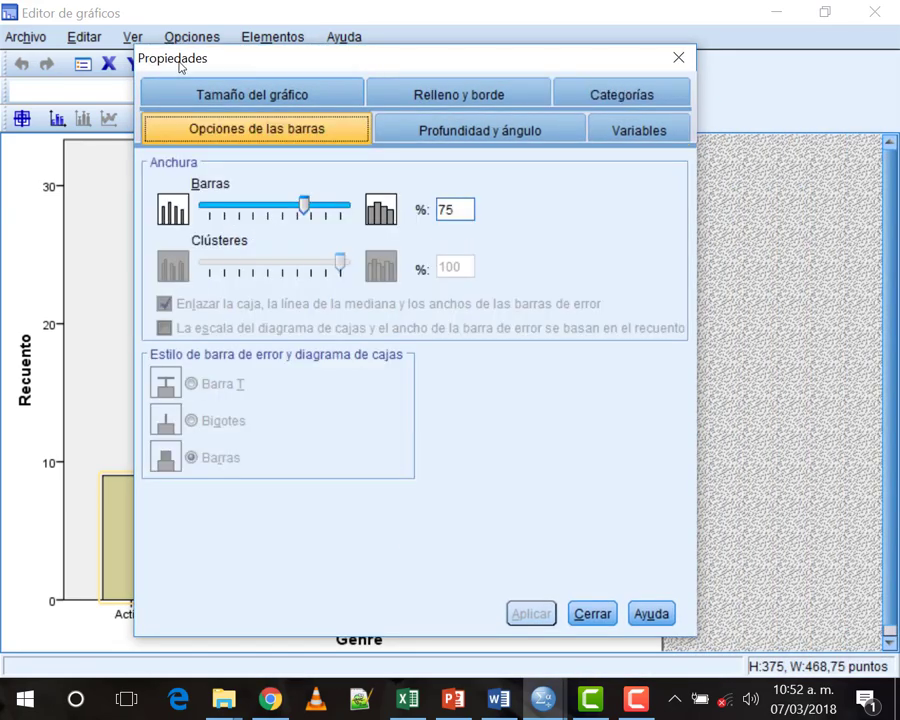
click(458, 128)
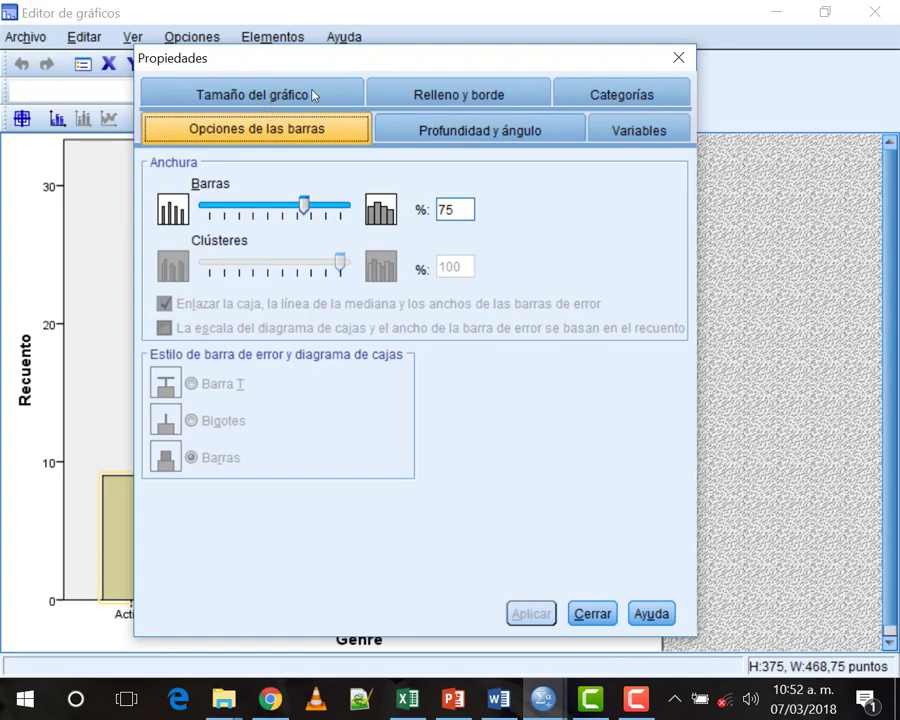
click(639, 130)
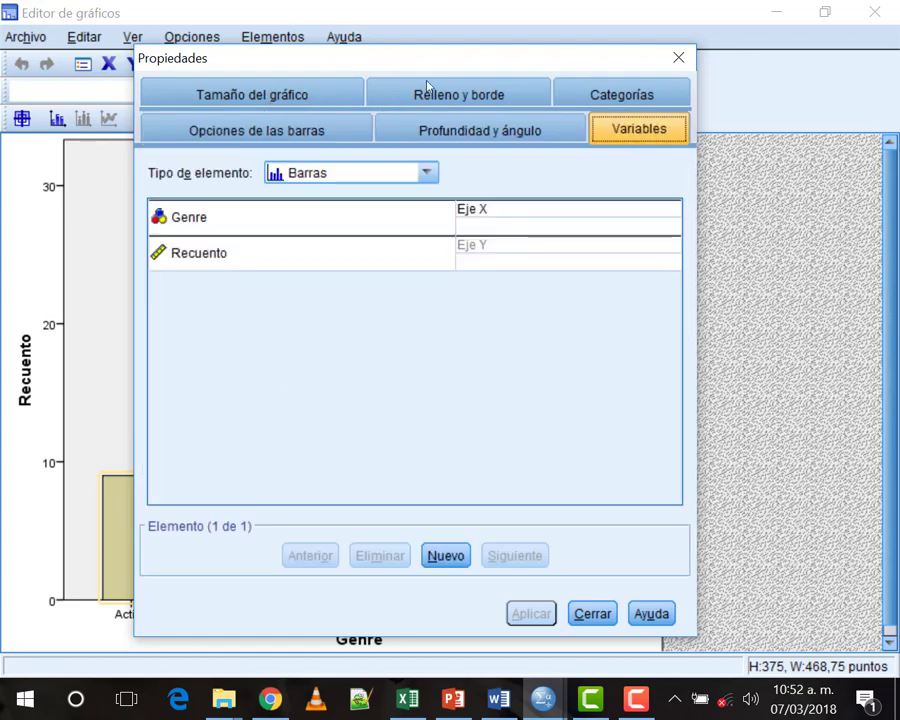
click(236, 94)
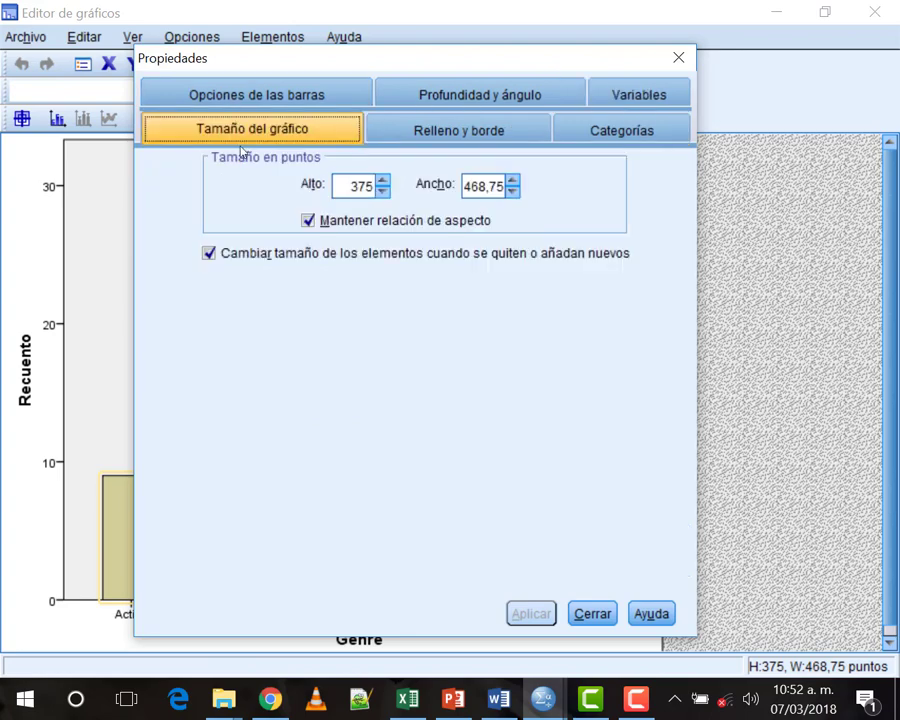
click(502, 132)
click(621, 130)
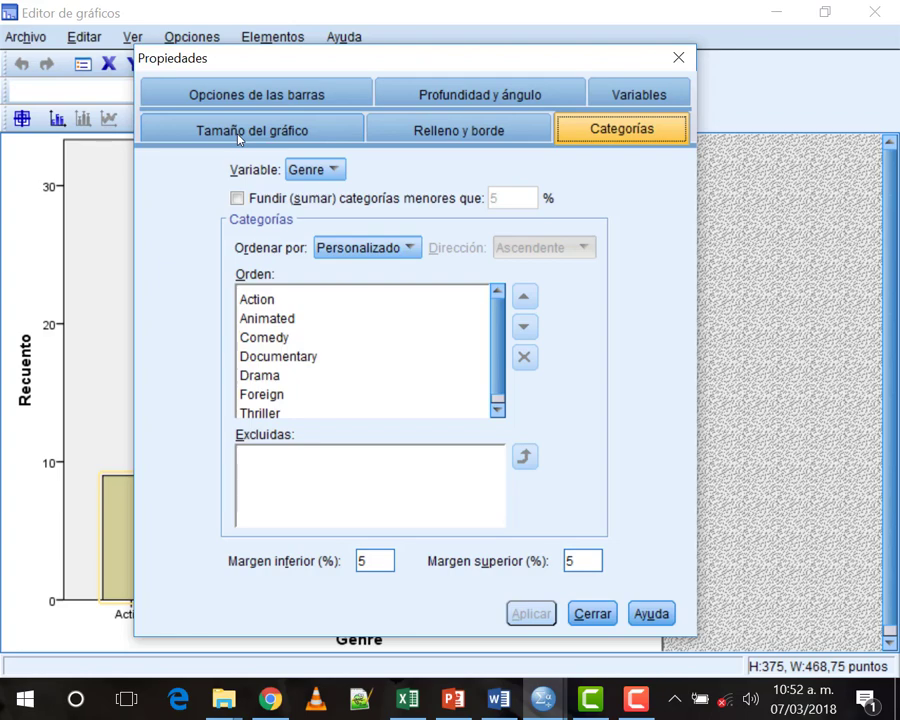
- Sort the Genre categories by Valor in Descendente direction, apply the order and uncover the chart to check the bars
click(333, 171)
click(398, 171)
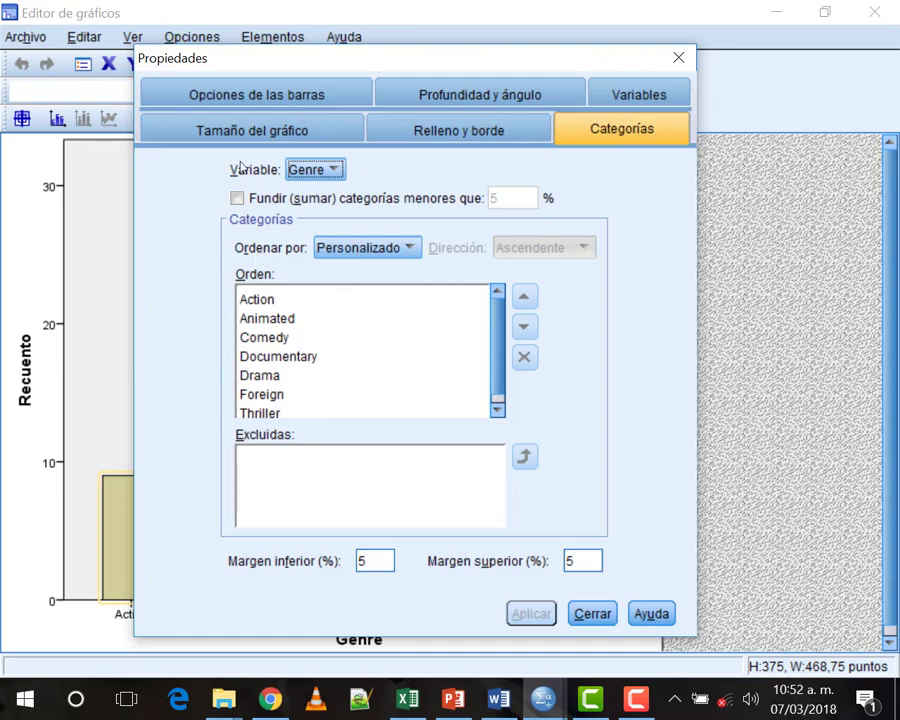
click(365, 249)
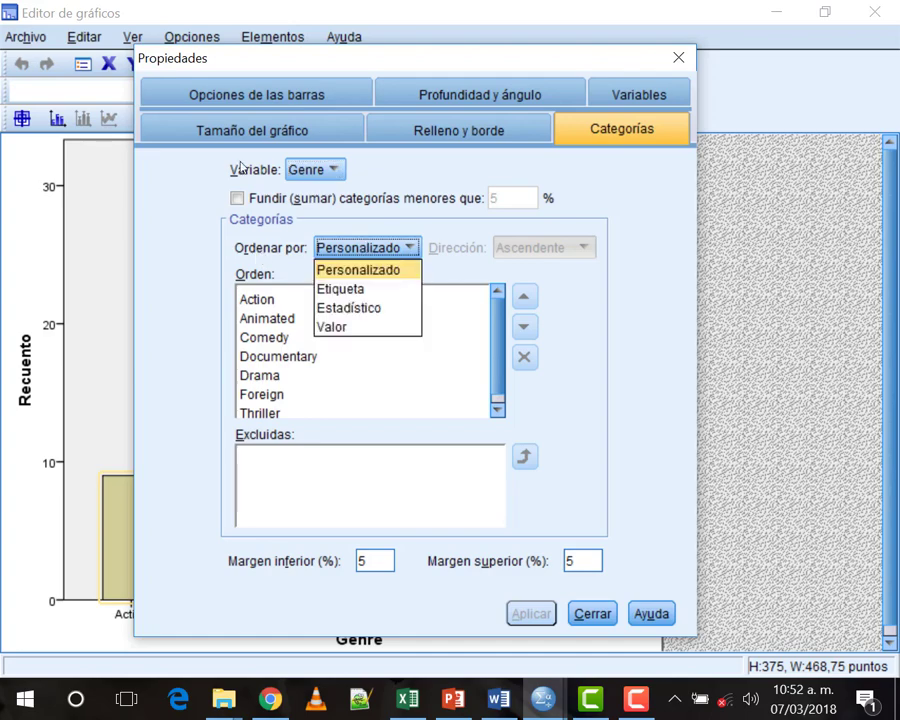
click(360, 326)
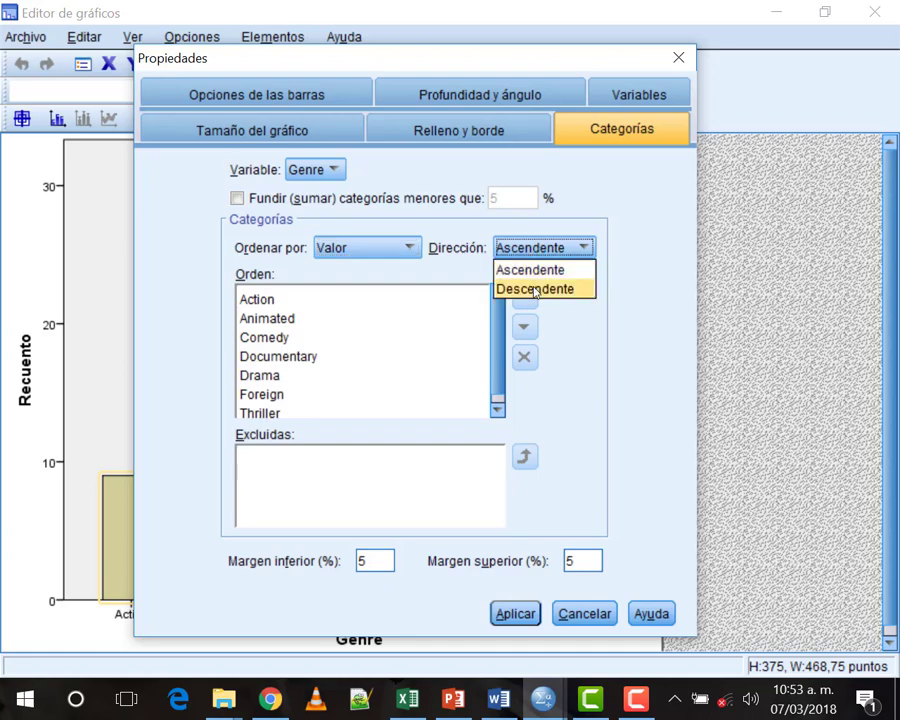
click(535, 290)
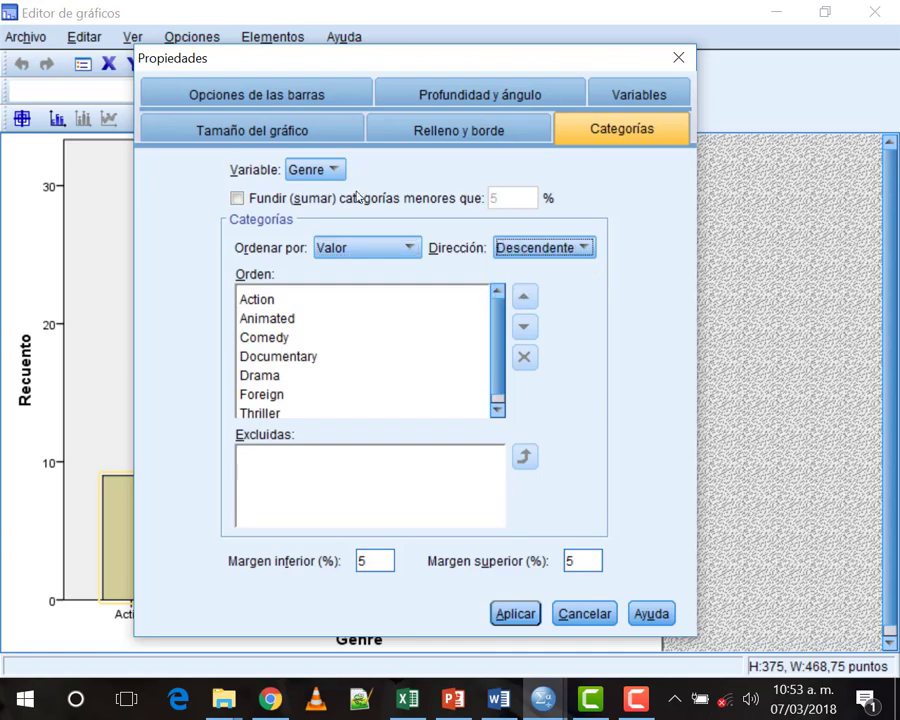
click(497, 614)
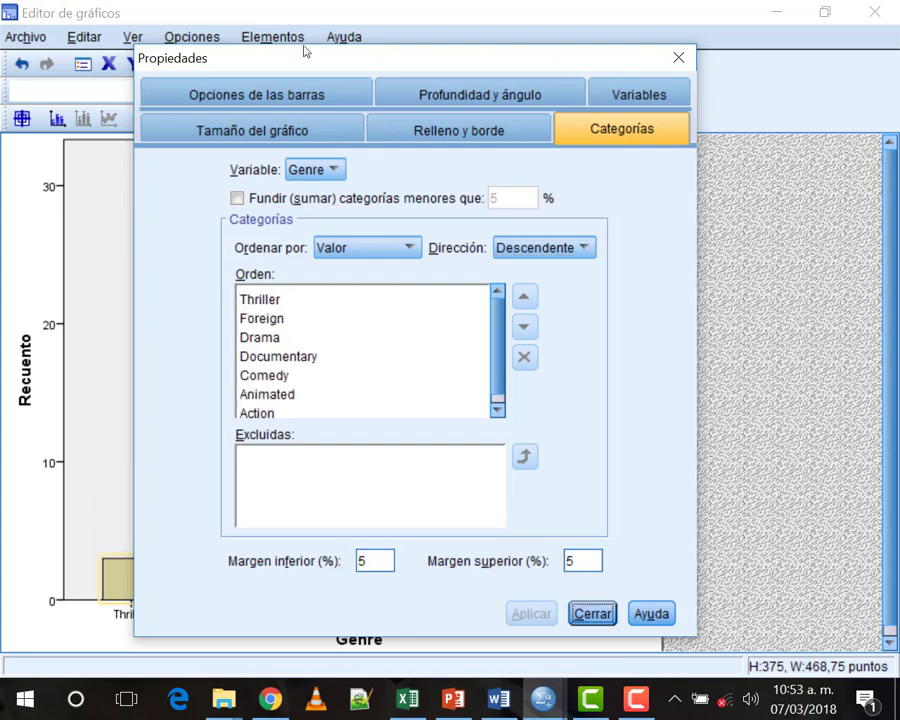
drag(305, 51, 513, 674)
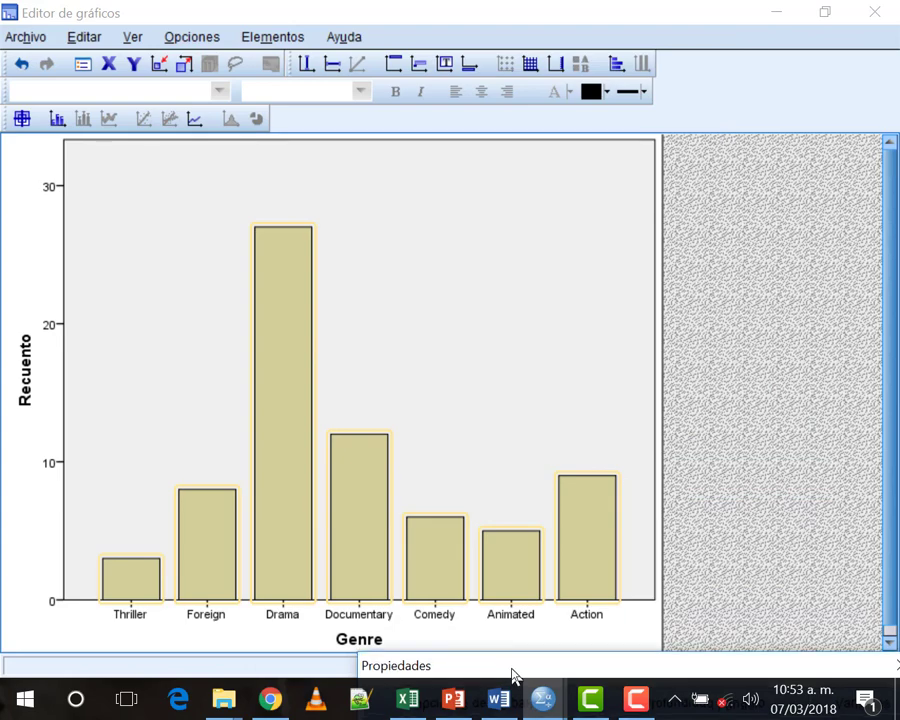
drag(513, 674, 393, 24)
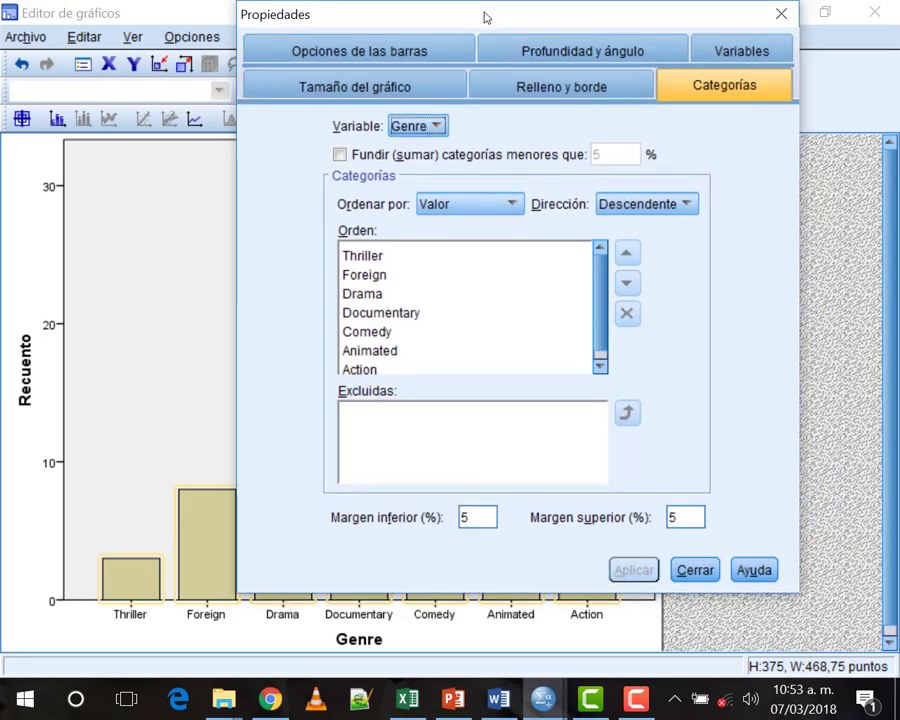
drag(484, 16, 894, 52)
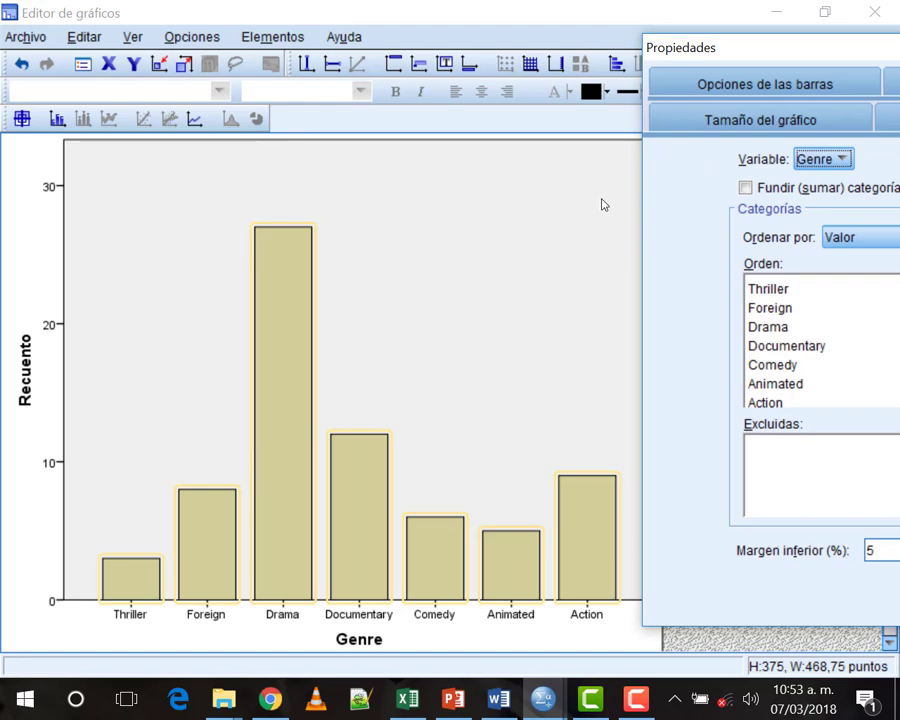
drag(729, 50, 247, 47)
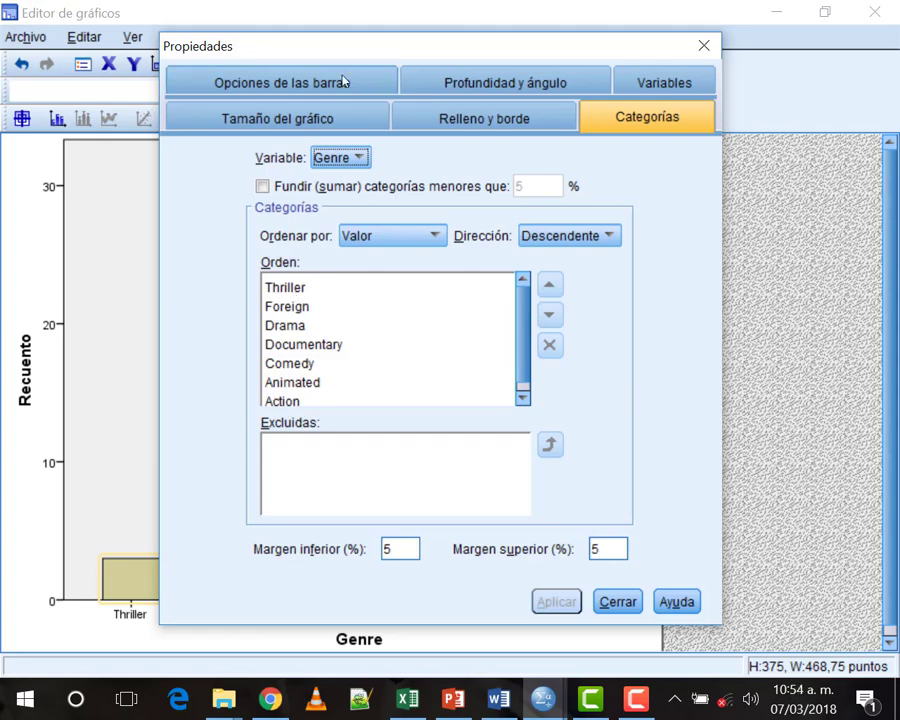
- Change the sort criterion of the Genre categories to Estadístico and apply it to the chart
click(276, 290)
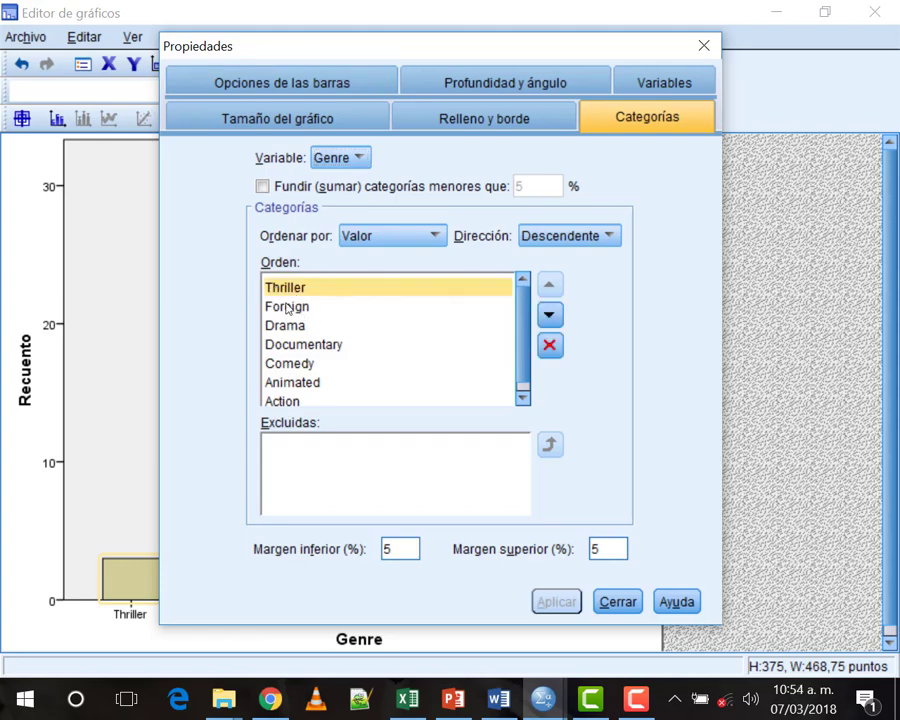
click(384, 242)
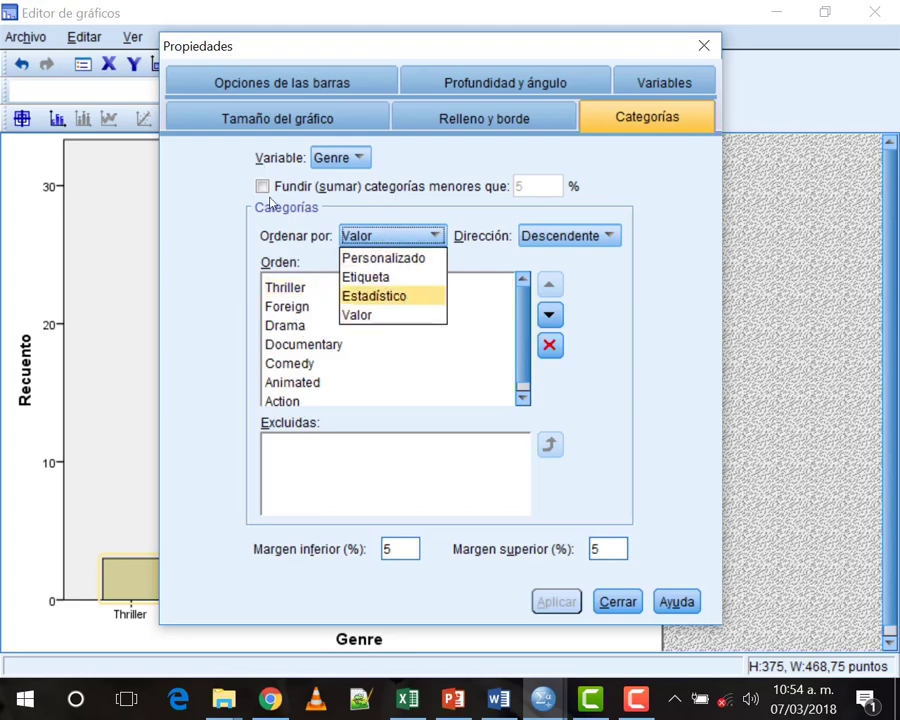
click(404, 297)
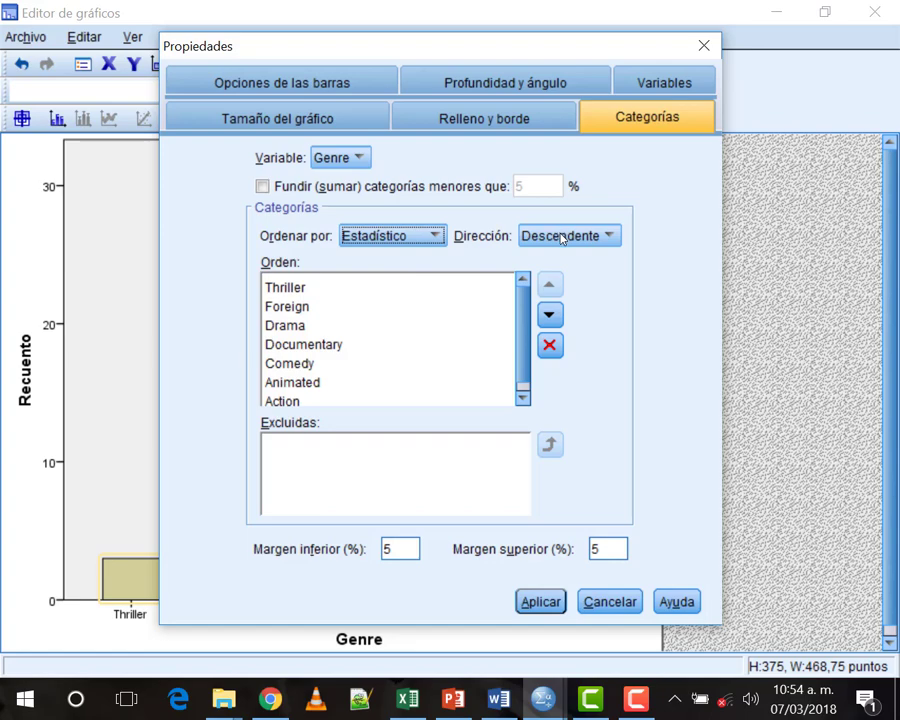
drag(404, 48, 678, 44)
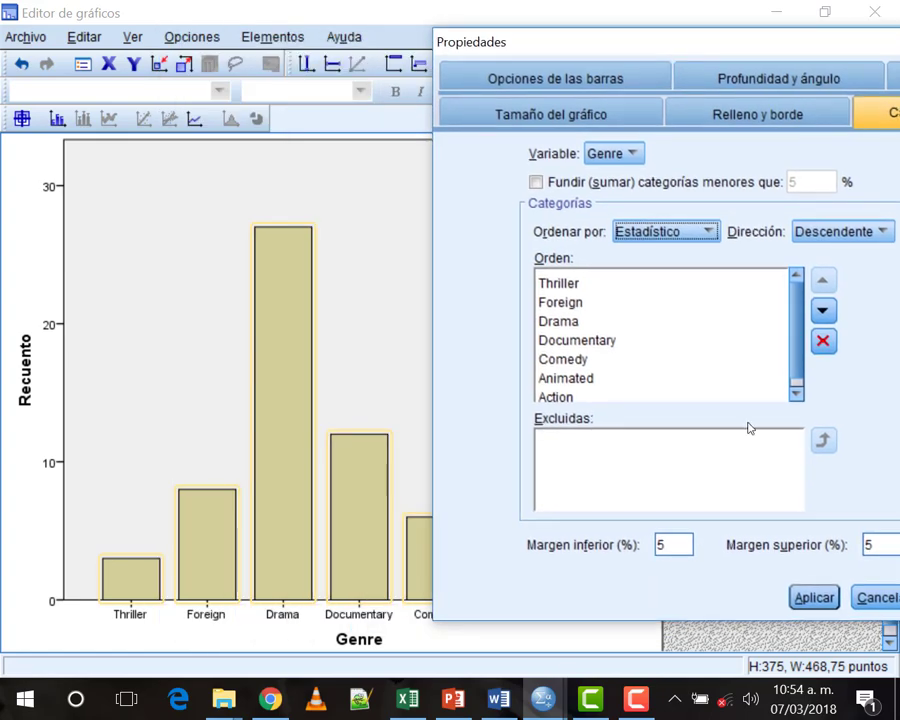
click(813, 597)
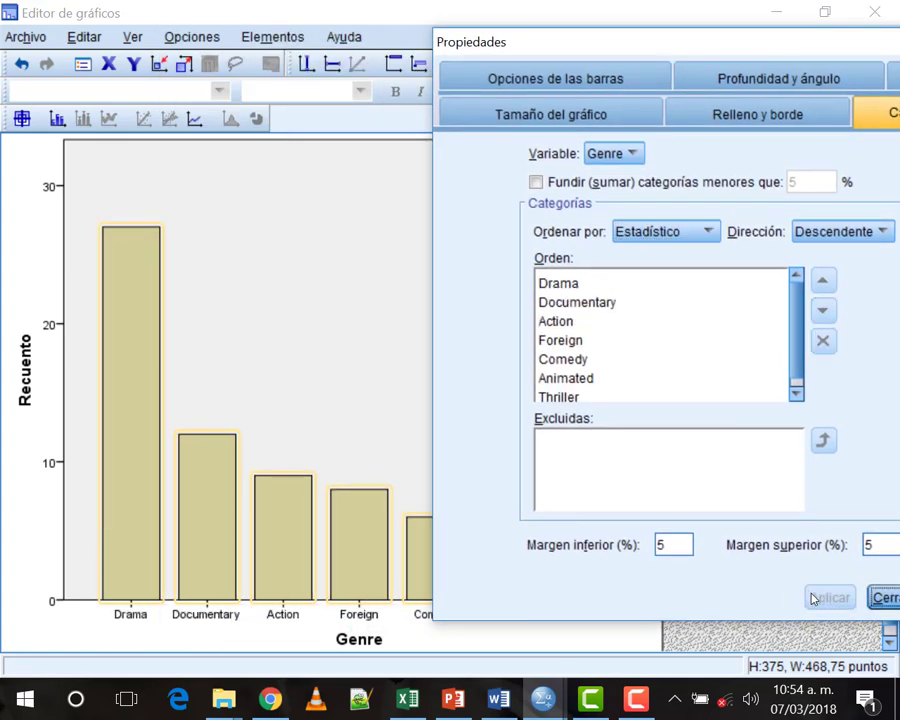